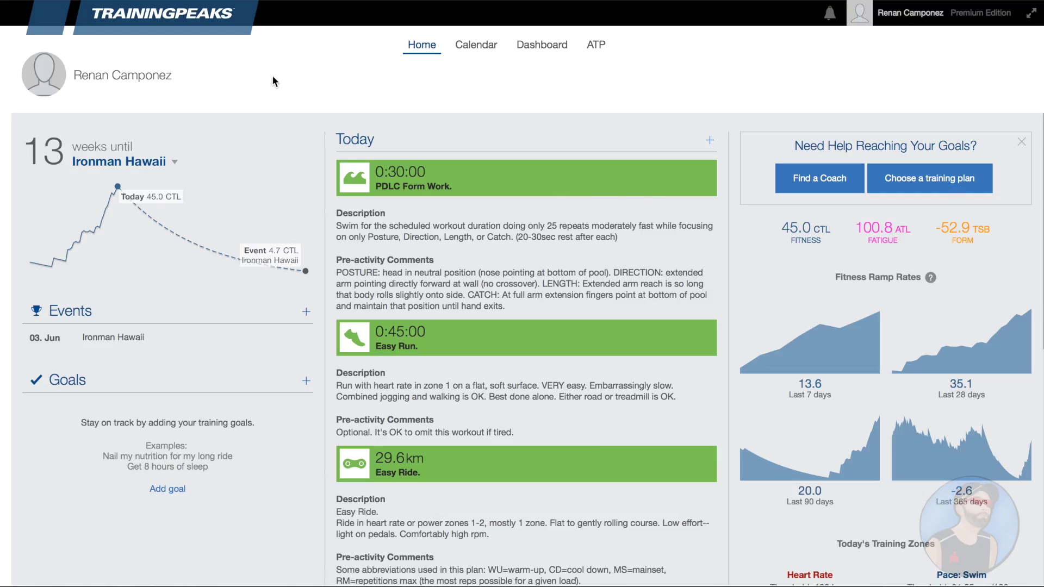
- On the home page, highlight the 100.8 ATL fatigue figure and the TSB form label
{"action": "left_click", "coordinate": [430, 48]}
{"action": "double_click", "coordinate": [429, 48]}
{"action": "left_click", "coordinate": [801, 234]}
{"action": "double_click", "coordinate": [897, 233]}
{"action": "left_click", "coordinate": [881, 244]}
{"action": "left_click_drag", "start_coordinate": [975, 228], "coordinate": [989, 229]}
{"action": "left_click", "coordinate": [968, 235]}
- Scroll down through the home page and back up to the top
{"action": "scroll", "coordinate": [909, 224], "scroll_direction": "down", "scroll_amount": 5}
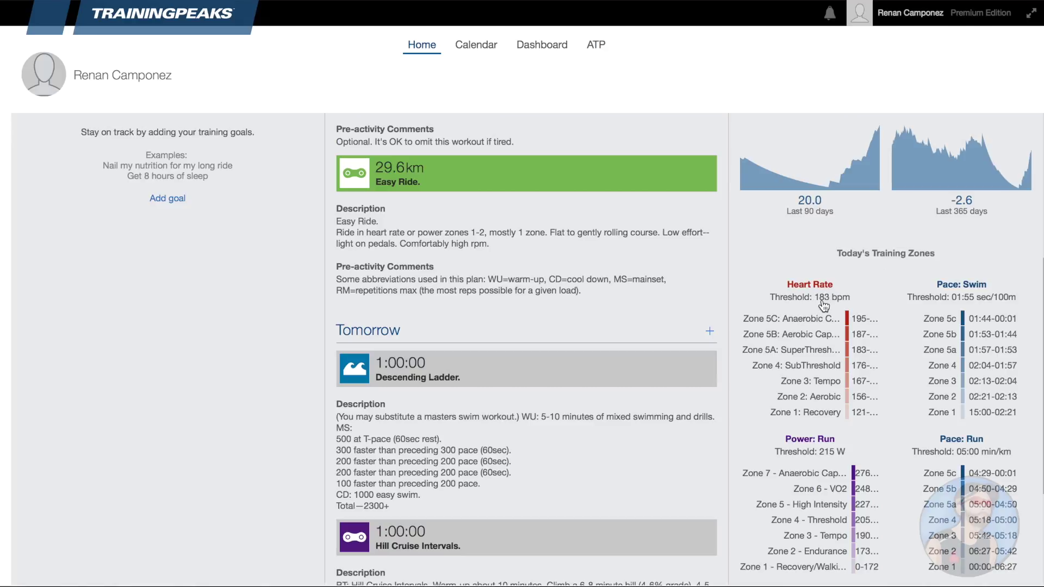
{"action": "scroll", "coordinate": [872, 319], "scroll_direction": "down", "scroll_amount": 1}
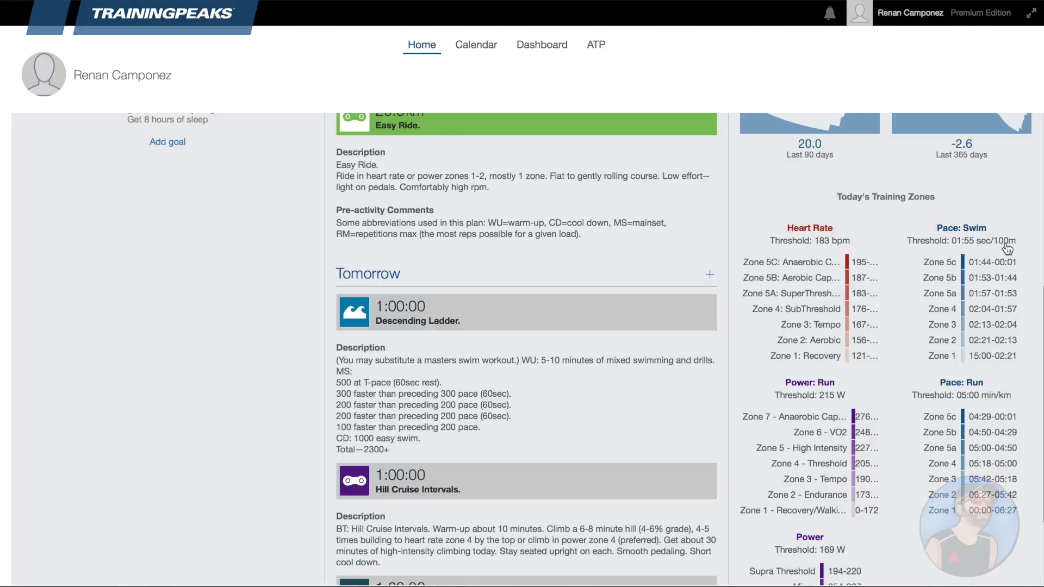
{"action": "scroll", "coordinate": [900, 312], "scroll_direction": "down", "scroll_amount": 1}
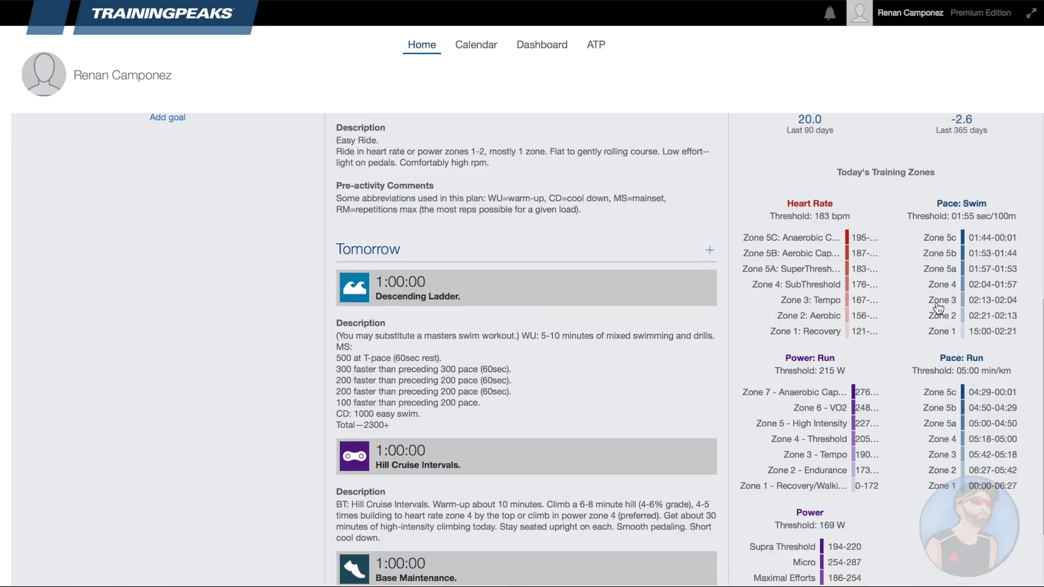
{"action": "scroll", "coordinate": [903, 304], "scroll_direction": "down", "scroll_amount": 3}
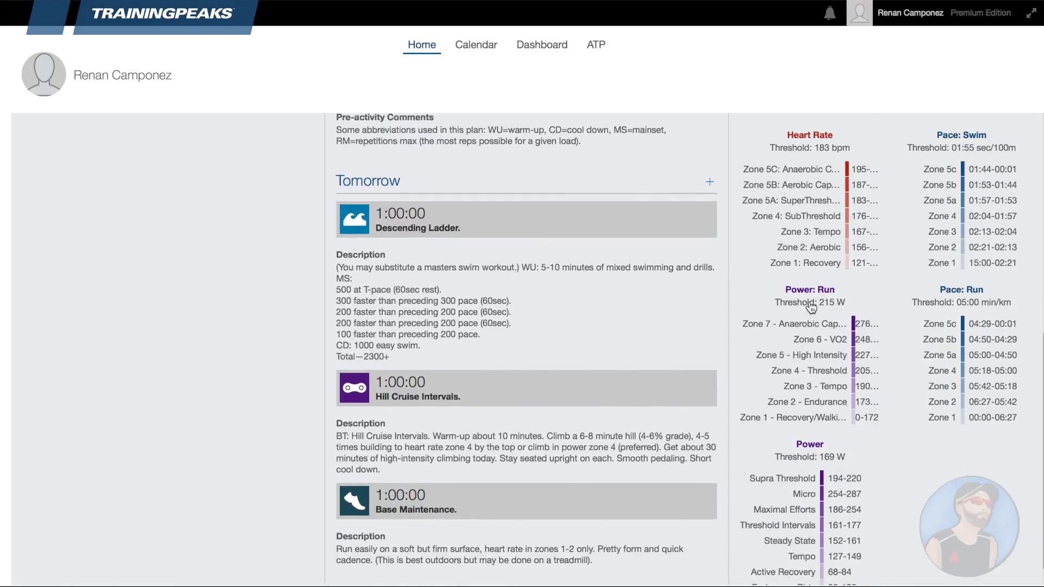
{"action": "scroll", "coordinate": [835, 270], "scroll_direction": "up", "scroll_amount": 5}
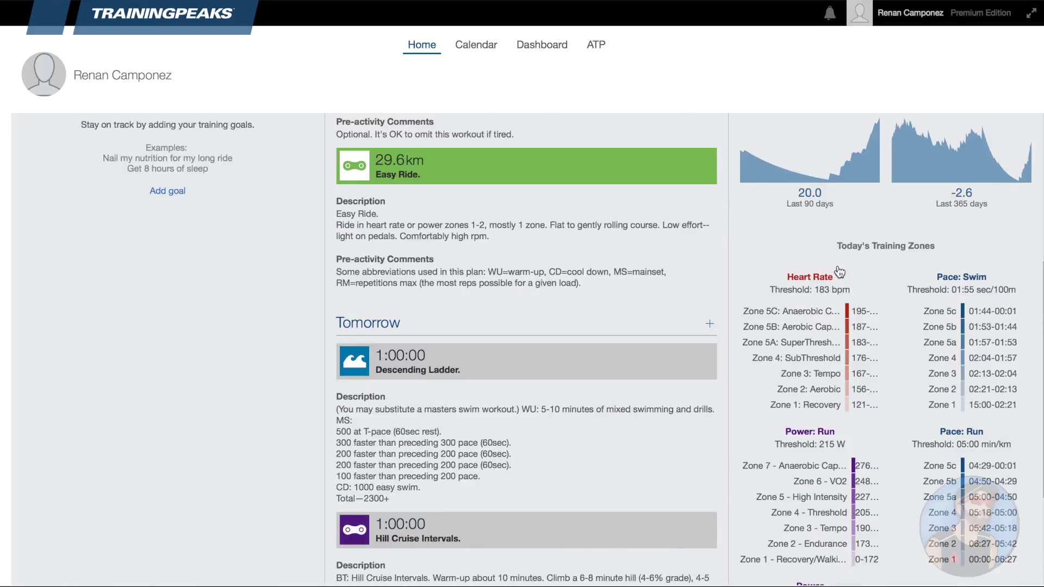
{"action": "scroll", "coordinate": [837, 270], "scroll_direction": "up", "scroll_amount": 5}
{"action": "scroll", "coordinate": [839, 271], "scroll_direction": "up", "scroll_amount": 2}
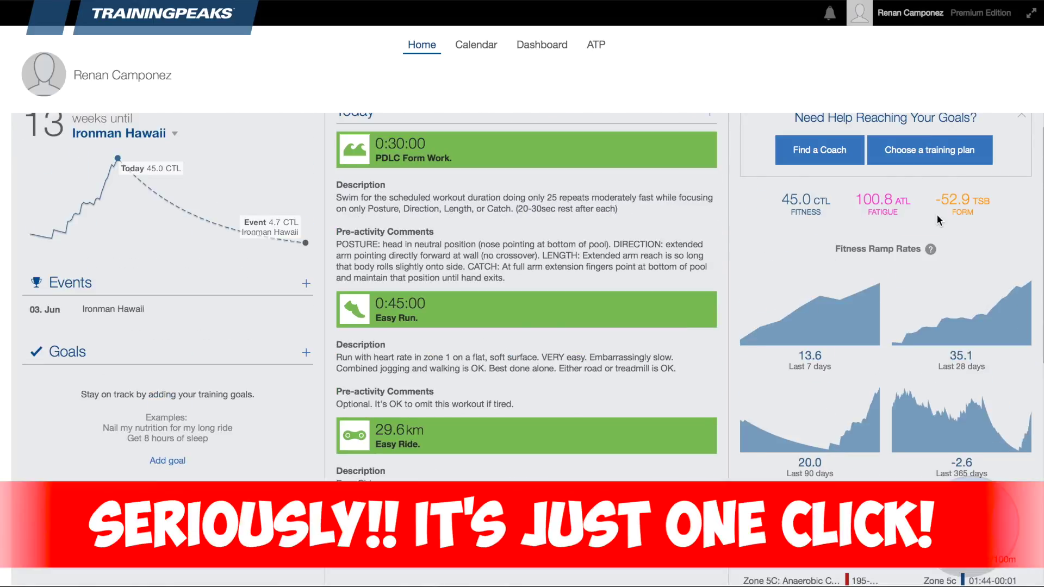
{"action": "scroll", "coordinate": [547, 177], "scroll_direction": "up", "scroll_amount": 1}
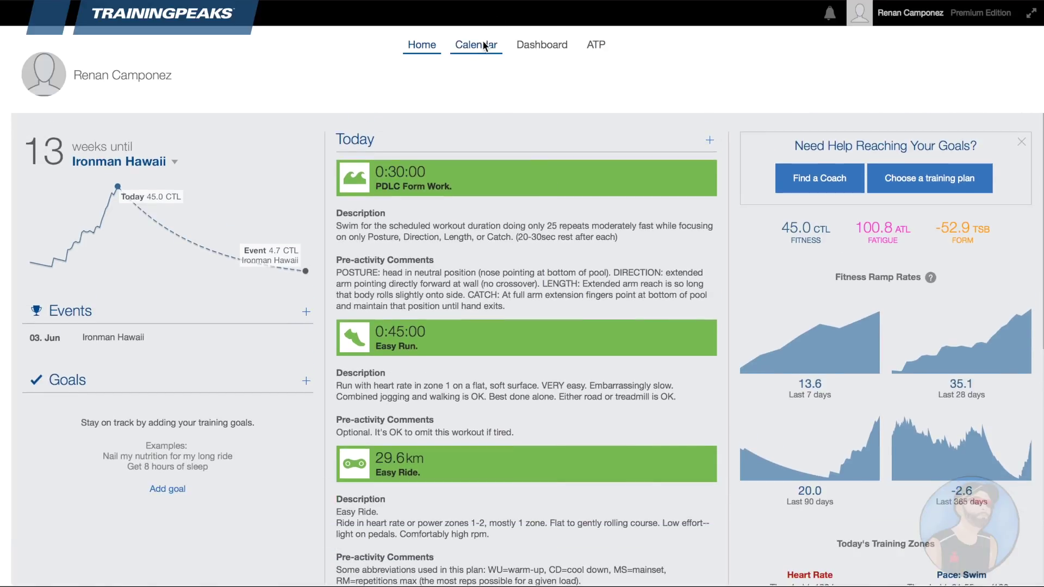
- Open the Calendar, scroll back to 20–26 February, then forward to the March 2017 week
{"action": "left_click", "coordinate": [483, 45]}
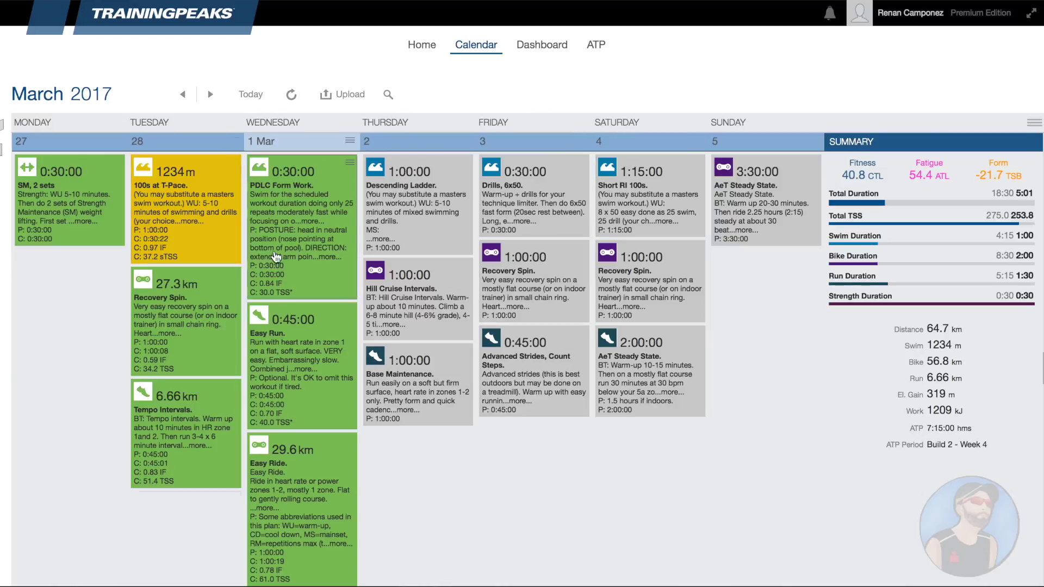
{"action": "scroll", "coordinate": [229, 190], "scroll_direction": "up", "scroll_amount": 10}
{"action": "scroll", "coordinate": [229, 190], "scroll_direction": "up", "scroll_amount": 1}
{"action": "scroll", "coordinate": [228, 190], "scroll_direction": "down", "scroll_amount": 1}
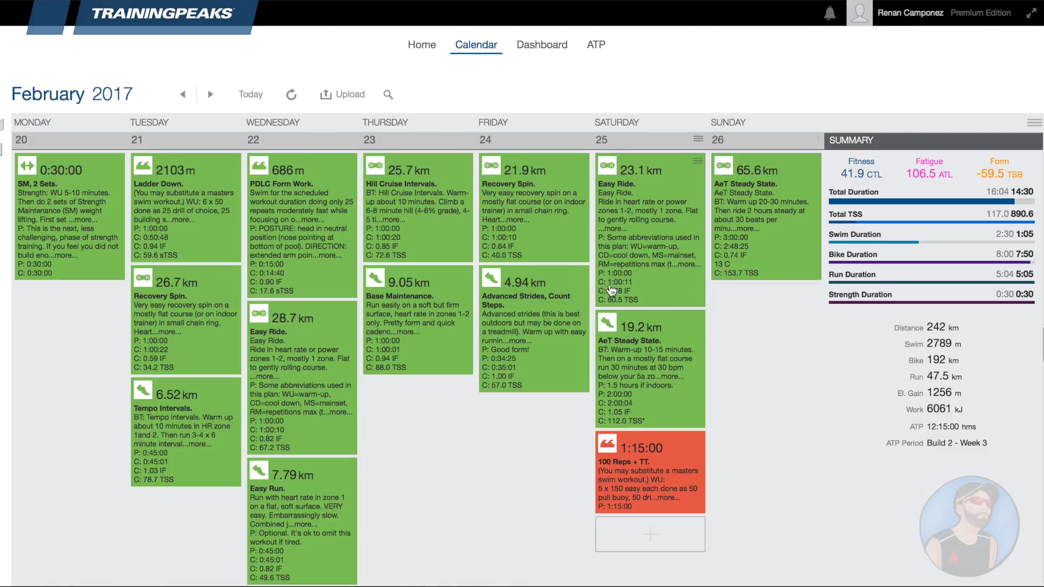
{"action": "scroll", "coordinate": [607, 272], "scroll_direction": "down", "scroll_amount": 5}
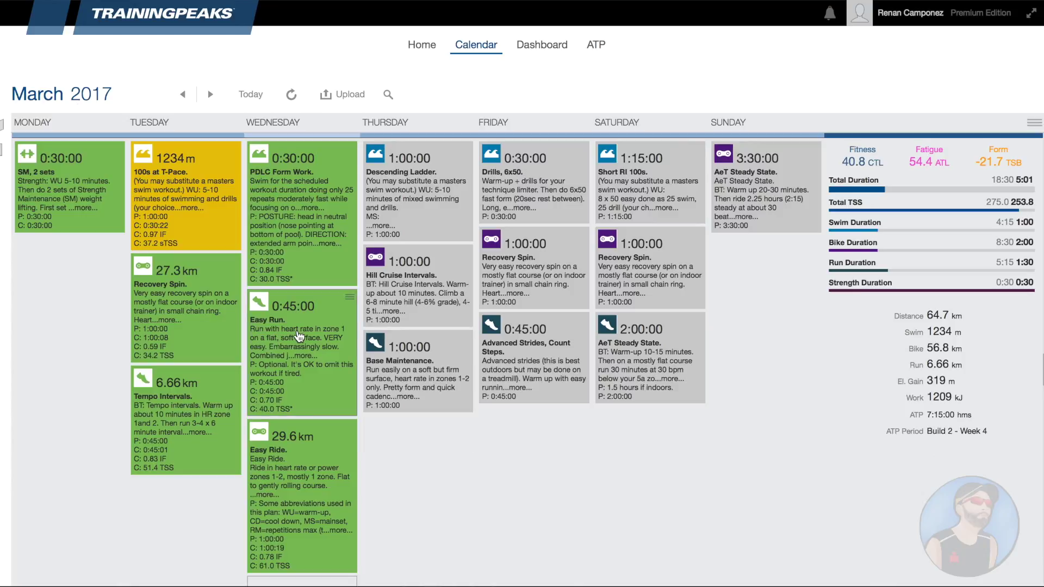
{"action": "scroll", "coordinate": [304, 463], "scroll_direction": "down", "scroll_amount": 1}
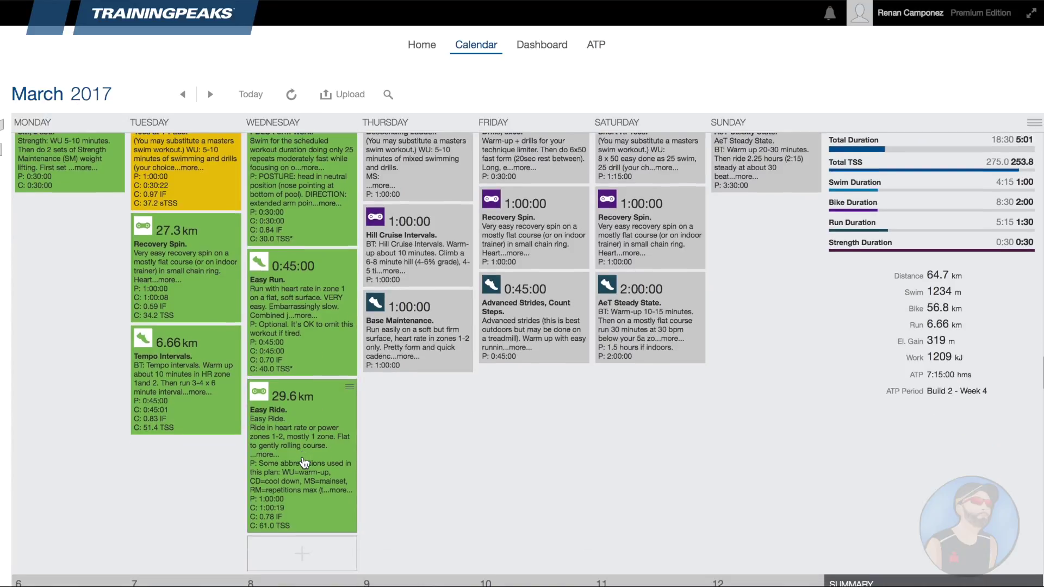
{"action": "left_click", "coordinate": [314, 392]}
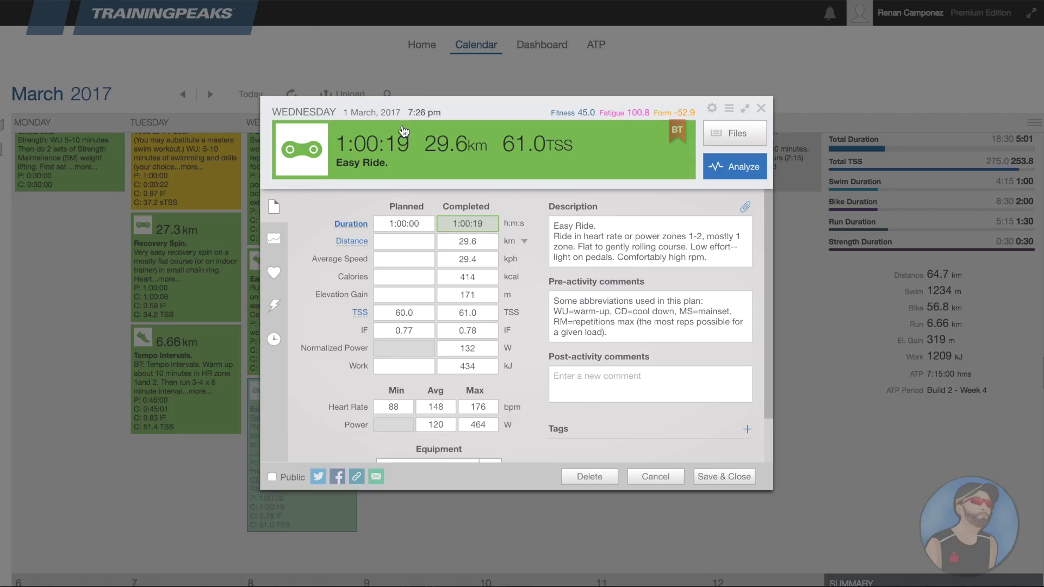
{"action": "left_click", "coordinate": [392, 223]}
{"action": "left_click", "coordinate": [457, 202]}
{"action": "left_click", "coordinate": [496, 347]}
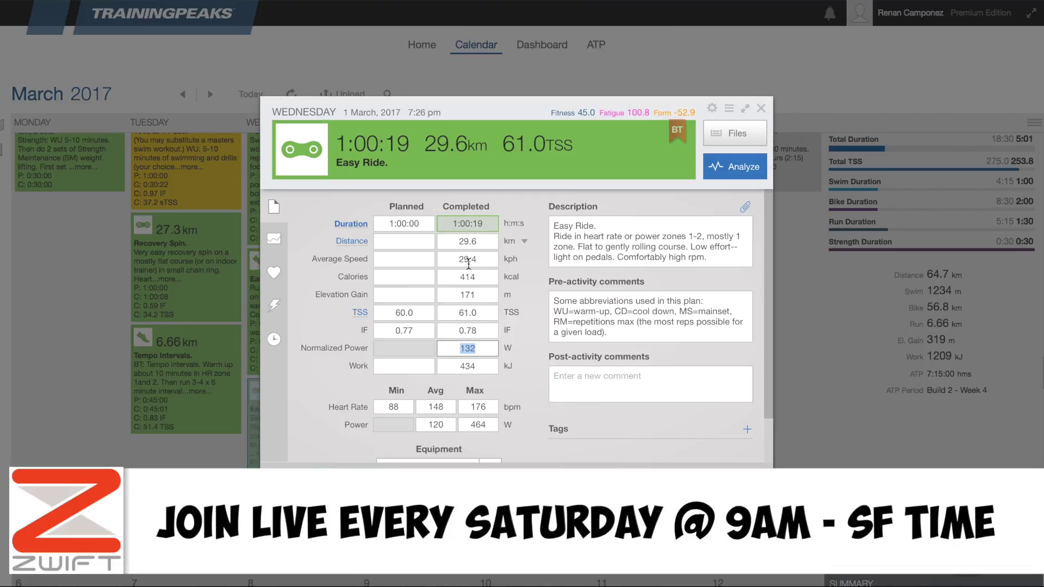
{"action": "left_click", "coordinate": [460, 311]}
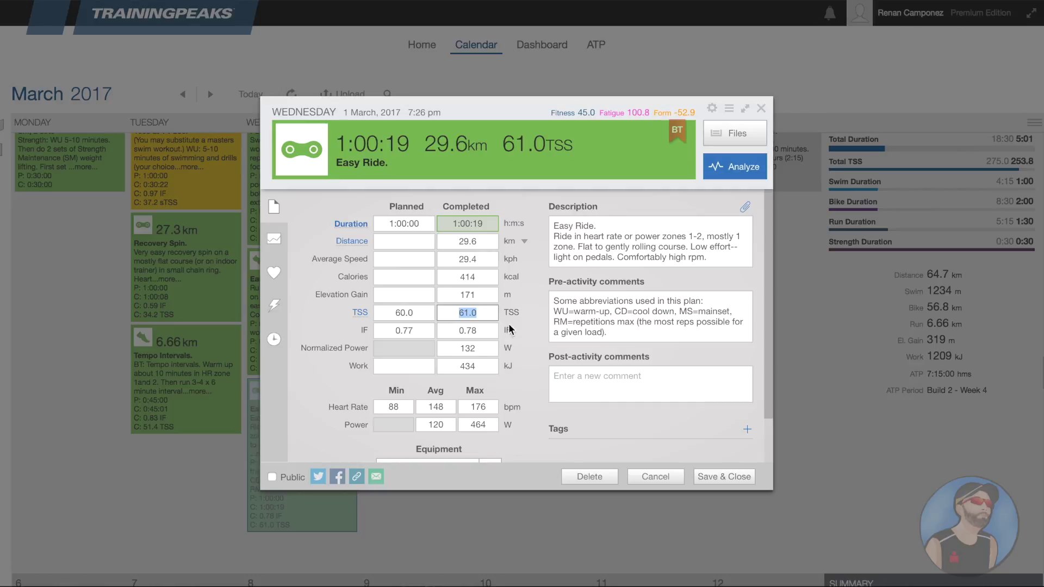
{"action": "left_click", "coordinate": [411, 316]}
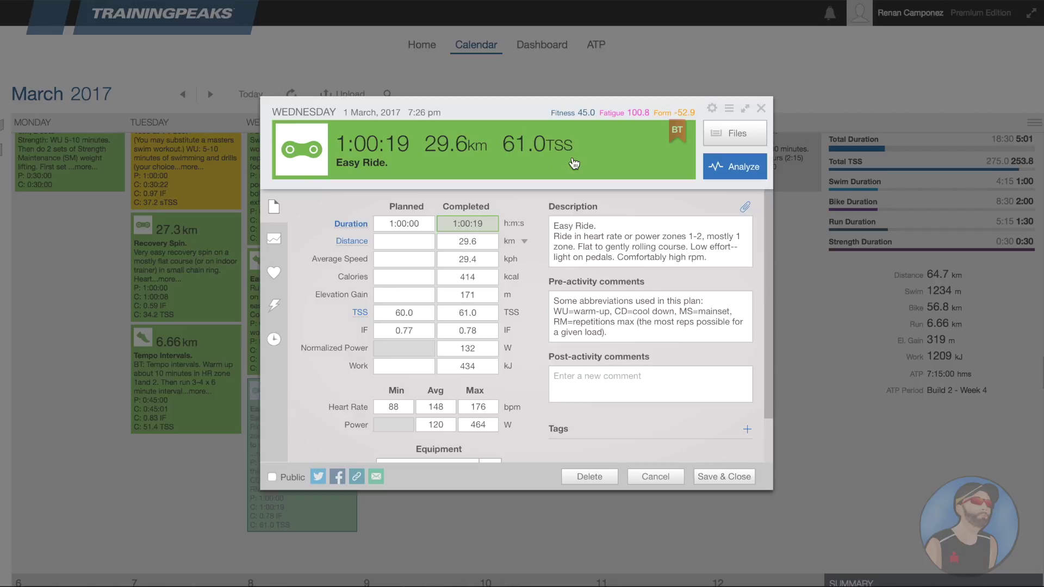
{"action": "left_click", "coordinate": [658, 479]}
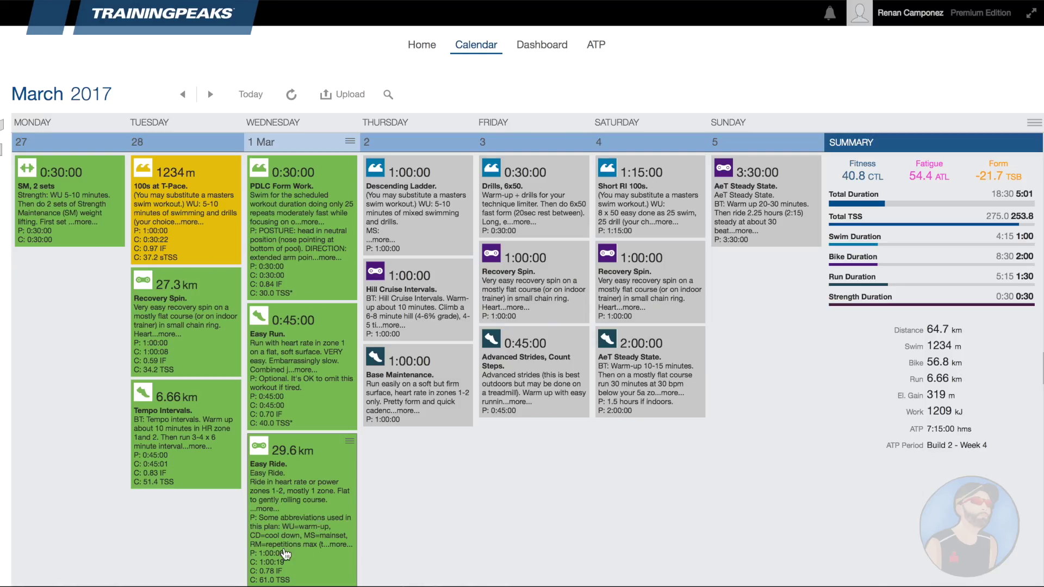
{"action": "left_click", "coordinate": [290, 555]}
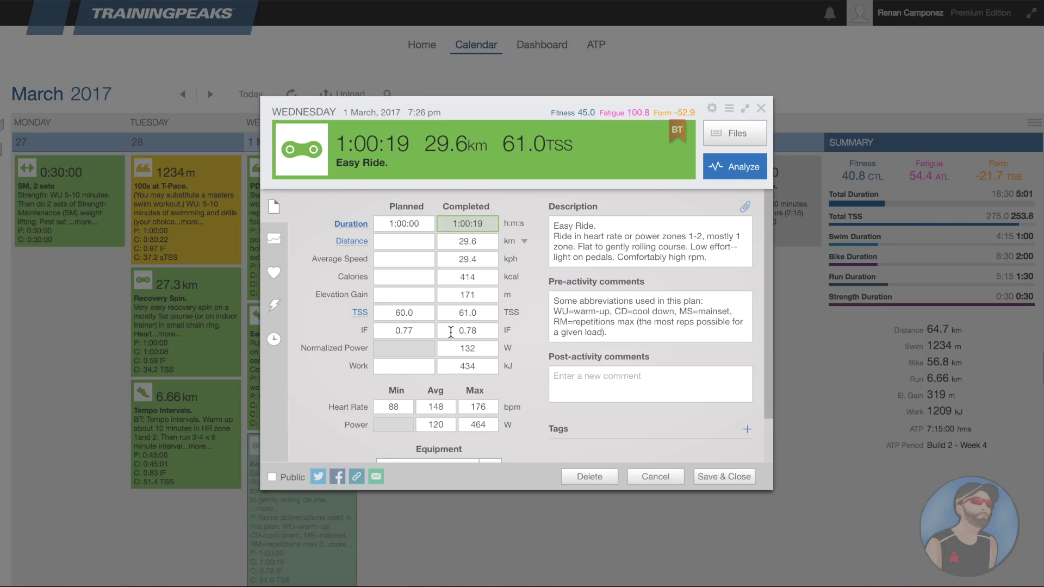
{"action": "left_click_drag", "start_coordinate": [451, 314], "coordinate": [510, 318]}
{"action": "left_click", "coordinate": [655, 477]}
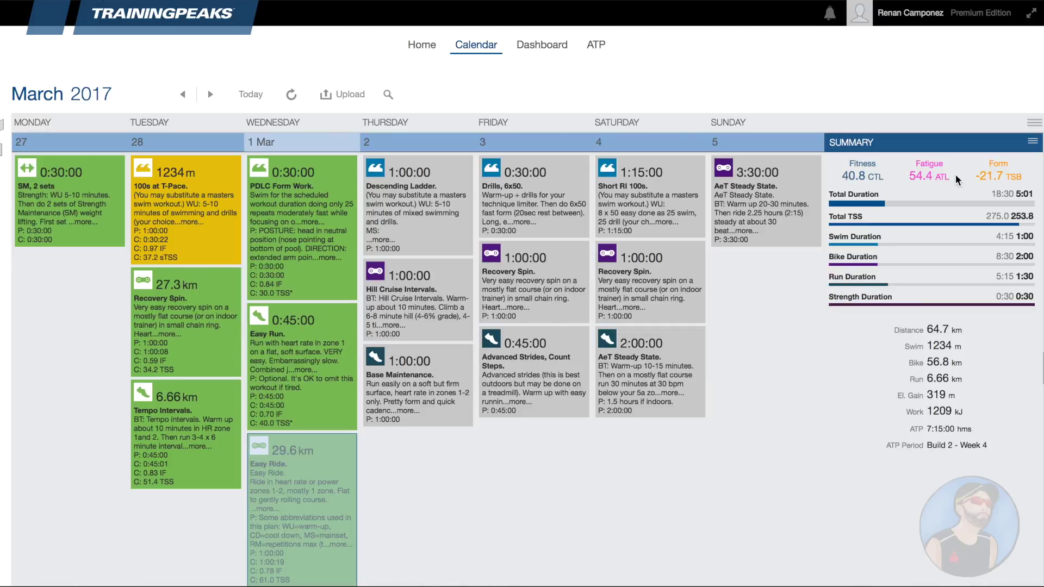
{"action": "left_click", "coordinate": [1004, 175]}
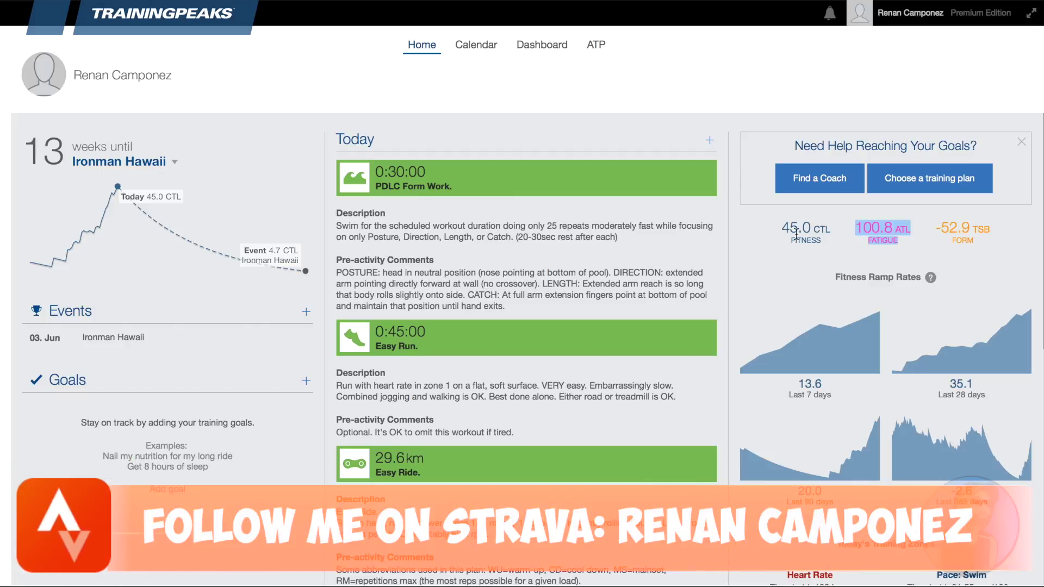
- Highlight the 45.0 CTL fitness and 100.8 ATL fatigue figures in the home metrics panel
{"action": "left_click_drag", "start_coordinate": [781, 228], "coordinate": [824, 229]}
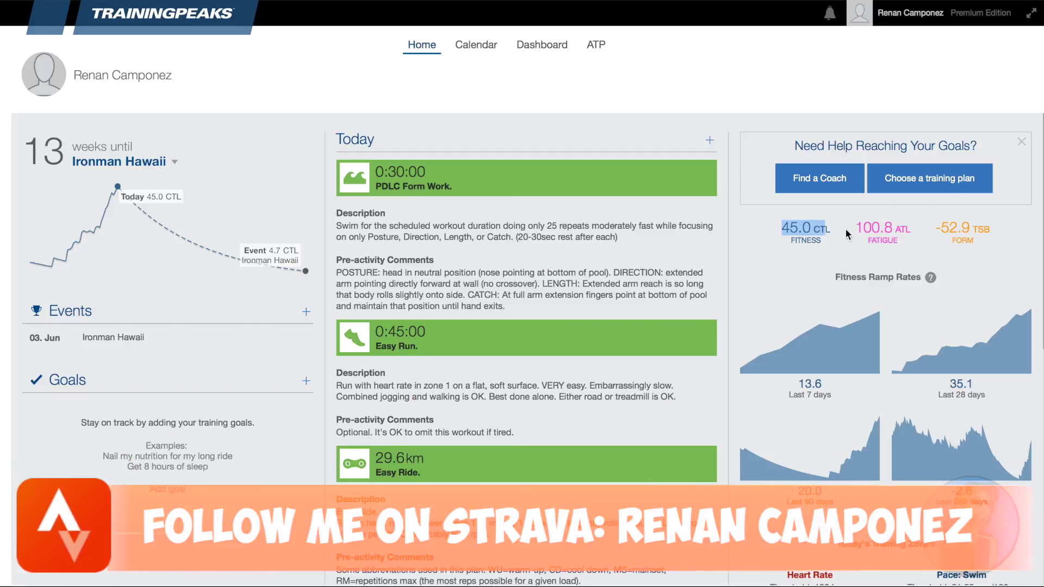
{"action": "left_click_drag", "start_coordinate": [865, 229], "coordinate": [892, 229]}
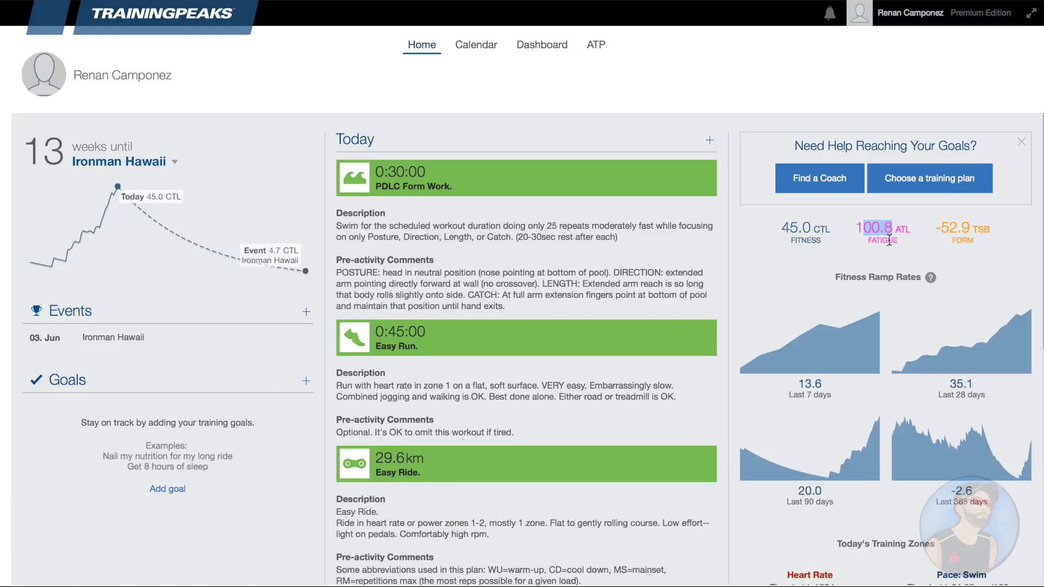
- View the Dashboard charts, then show the Training Plan Library beside the March calendar
{"action": "left_click", "coordinate": [525, 49]}
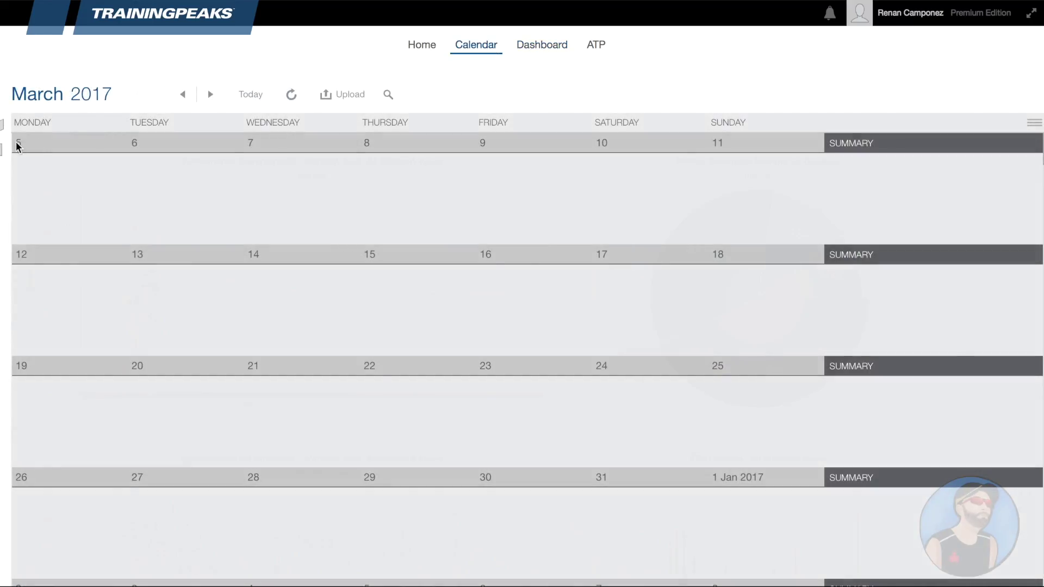
{"action": "left_click", "coordinate": [16, 144]}
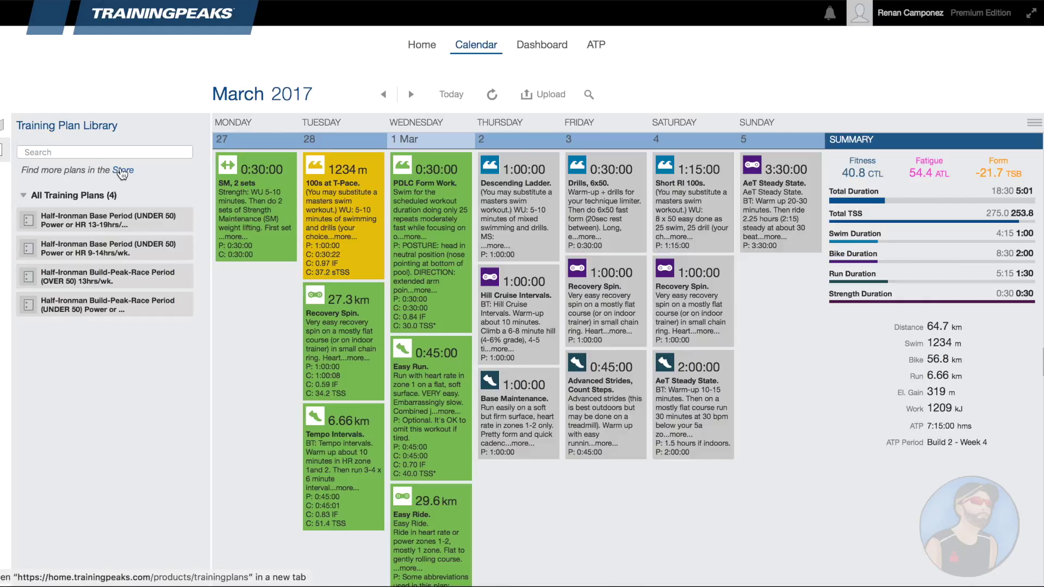
- Open the training plan store and browse the Half IRONMAN plans
{"action": "left_click", "coordinate": [123, 171]}
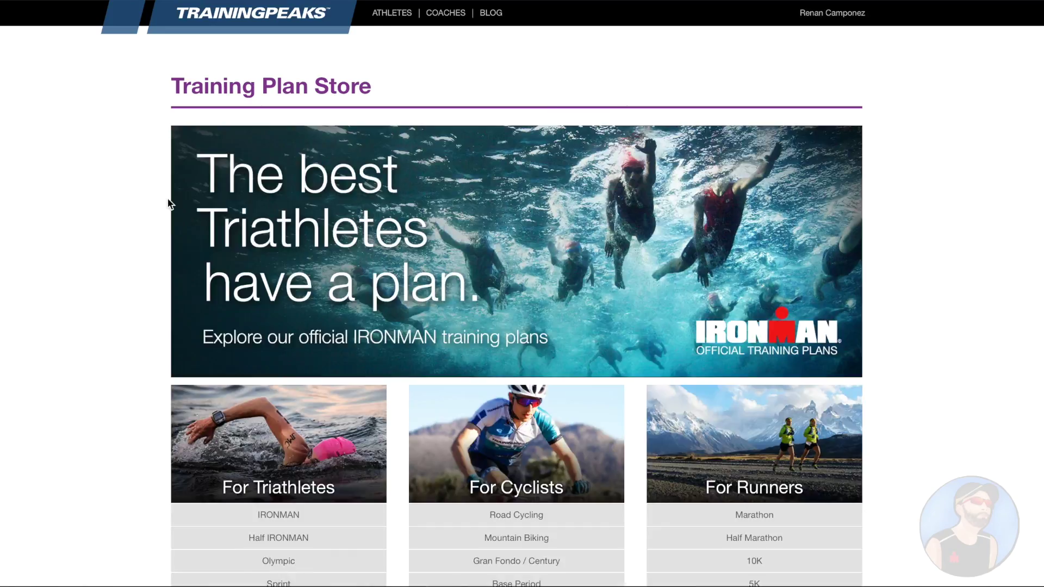
{"action": "scroll", "coordinate": [320, 281], "scroll_direction": "down", "scroll_amount": 2}
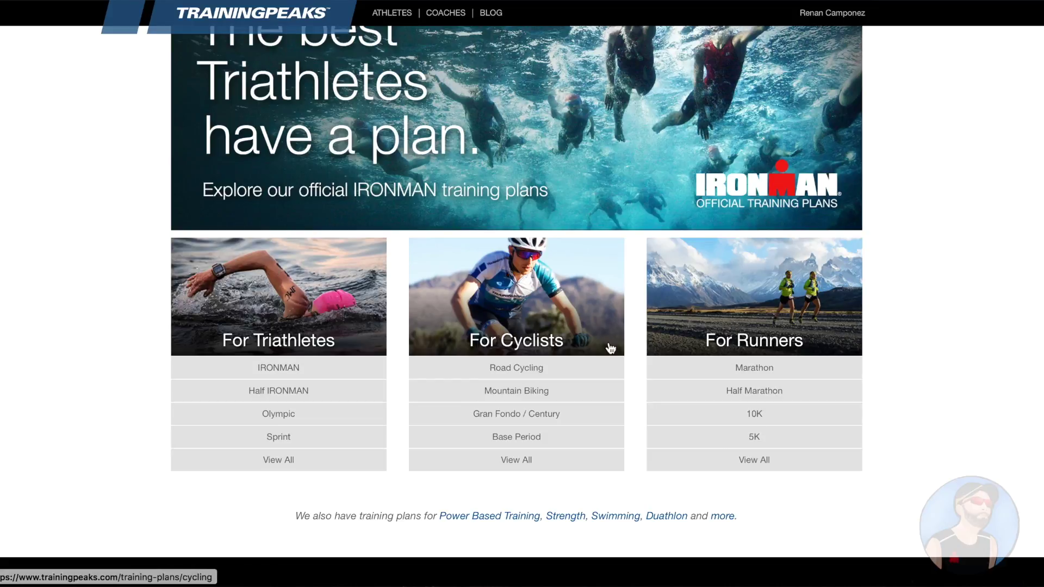
{"action": "scroll", "coordinate": [385, 393], "scroll_direction": "down", "scroll_amount": 1}
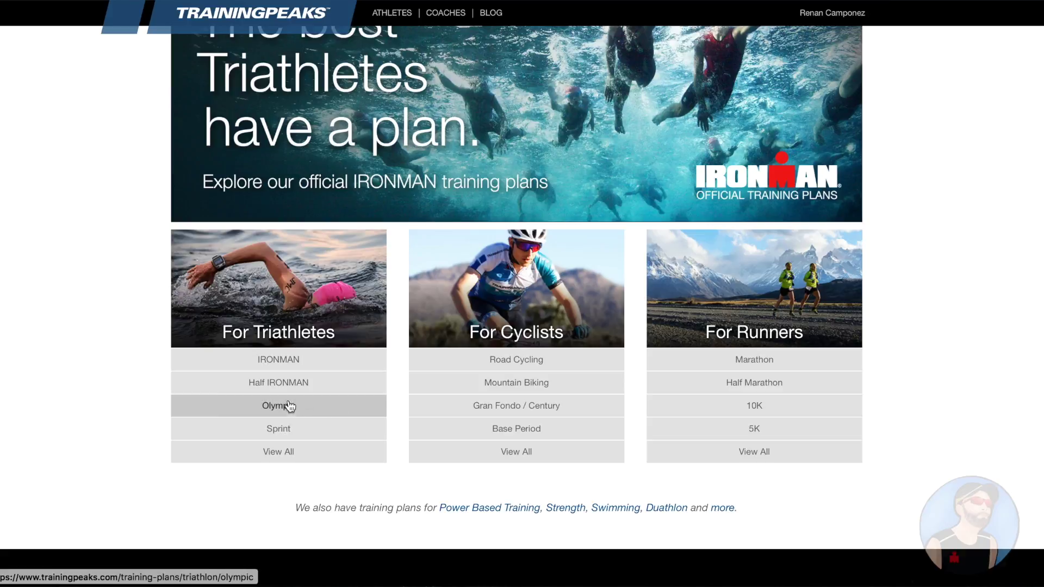
{"action": "left_click", "coordinate": [294, 381]}
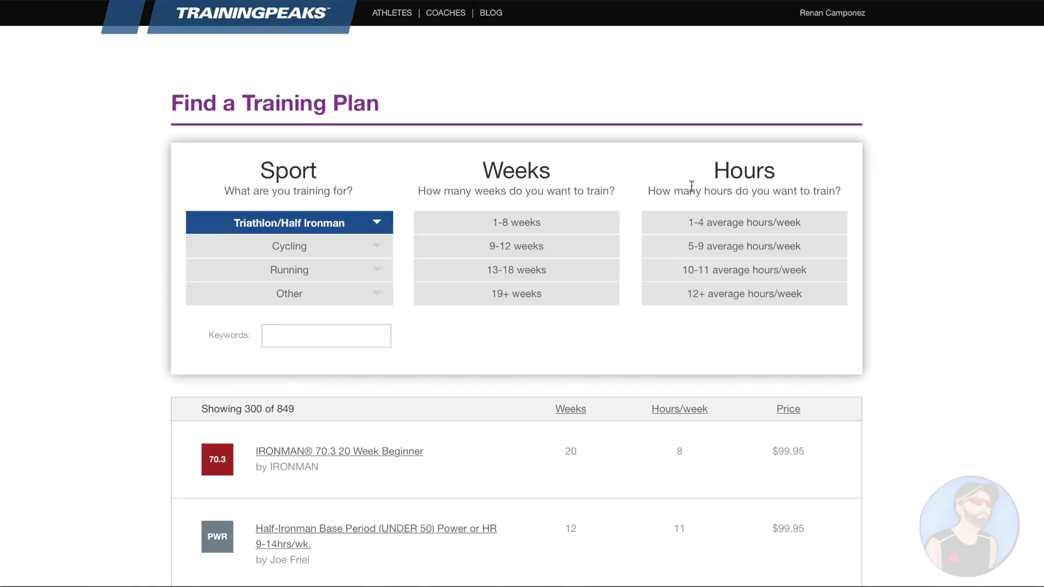
- Filter Half IRONMAN plans to 12+ average weekly hours and highlight a $99.95 price
{"action": "left_click", "coordinate": [707, 293]}
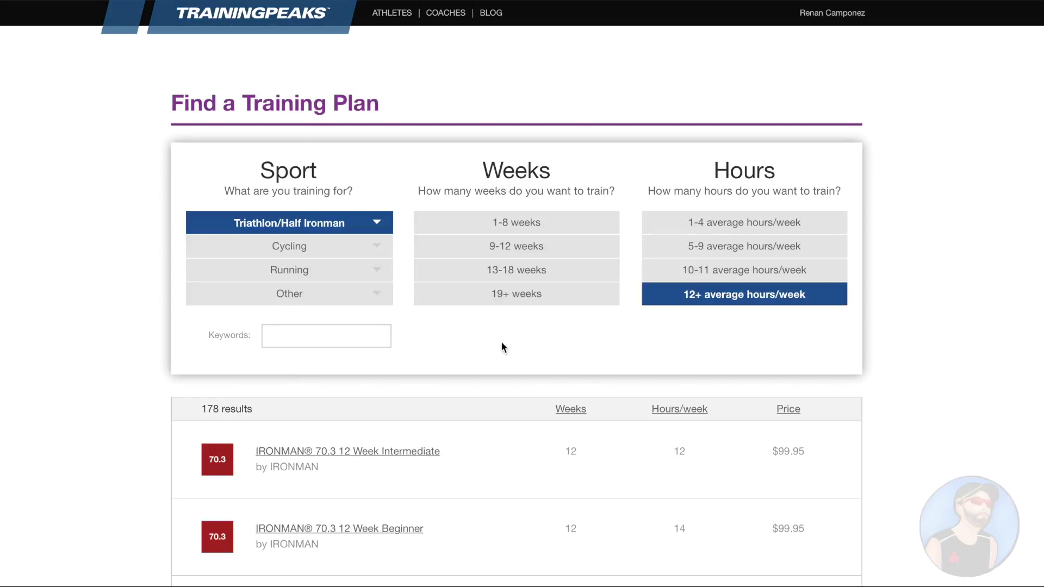
{"action": "scroll", "coordinate": [458, 423], "scroll_direction": "down", "scroll_amount": 5}
{"action": "scroll", "coordinate": [523, 308], "scroll_direction": "down", "scroll_amount": 3}
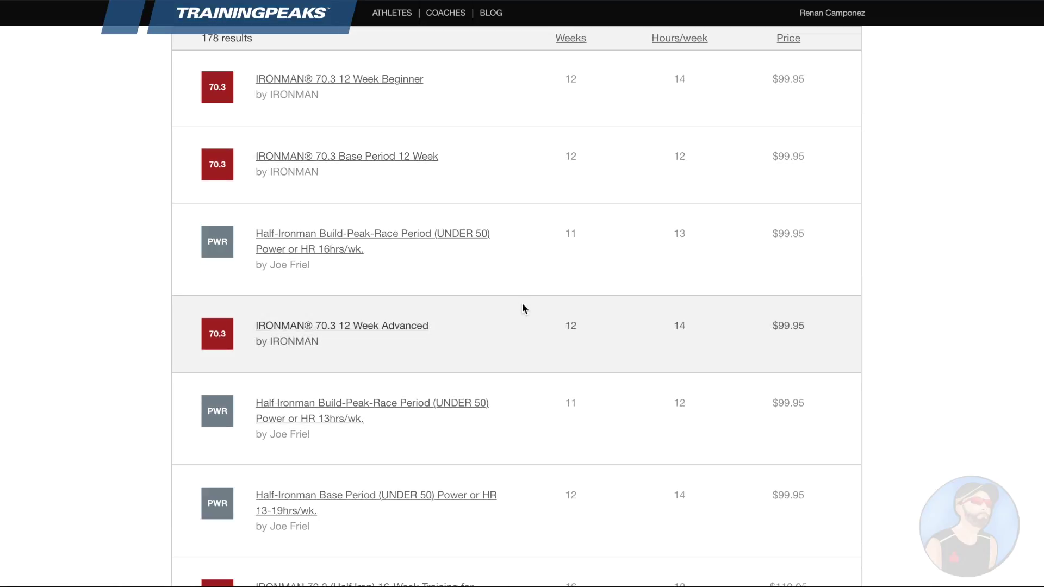
{"action": "scroll", "coordinate": [522, 303], "scroll_direction": "down", "scroll_amount": 1}
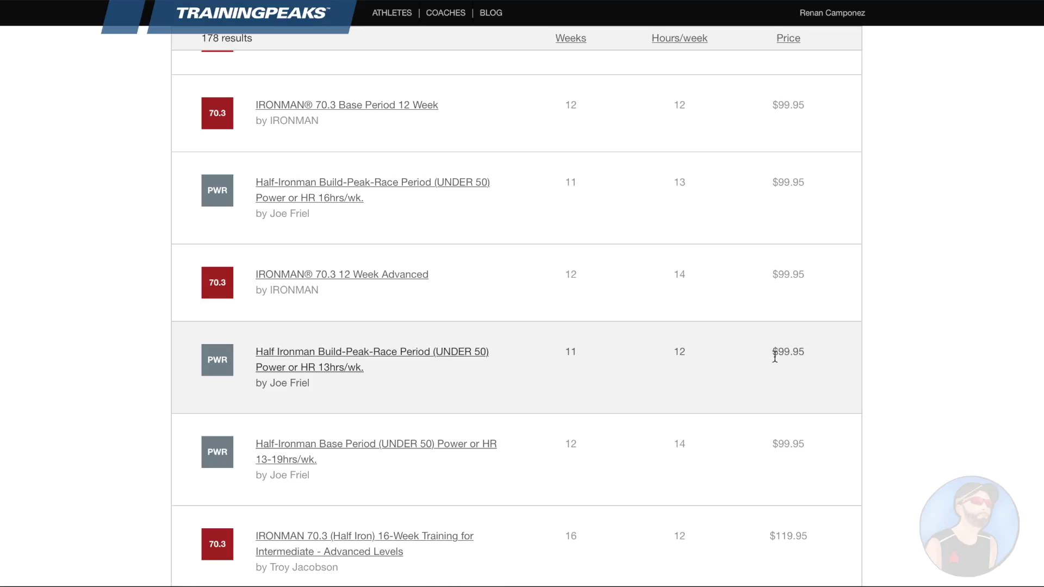
{"action": "left_click_drag", "start_coordinate": [772, 352], "coordinate": [807, 354]}
{"action": "scroll", "coordinate": [806, 354], "scroll_direction": "up", "scroll_amount": 5}
{"action": "scroll", "coordinate": [806, 354], "scroll_direction": "up", "scroll_amount": 3}
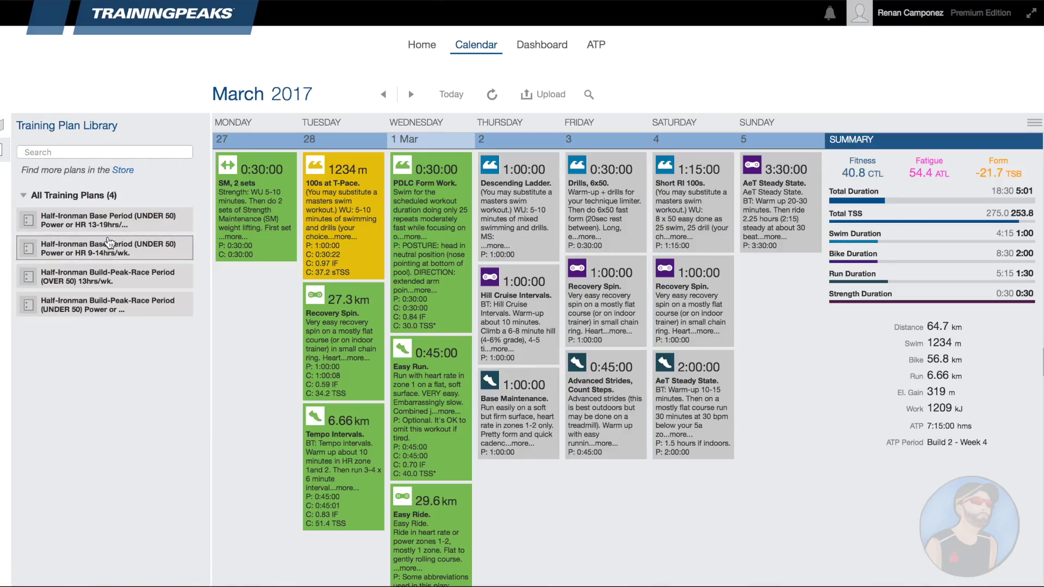
- Open the first Half-Ironman plan's details and set it to end on a chosen date
{"action": "left_click", "coordinate": [120, 229]}
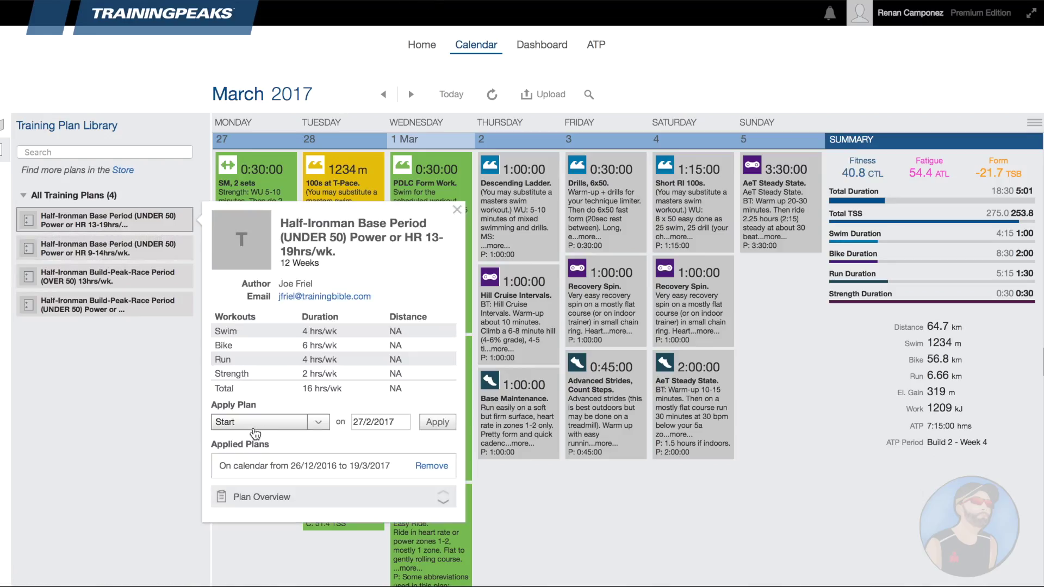
{"action": "left_click", "coordinate": [251, 424]}
{"action": "left_click", "coordinate": [246, 438]}
{"action": "left_click", "coordinate": [373, 423]}
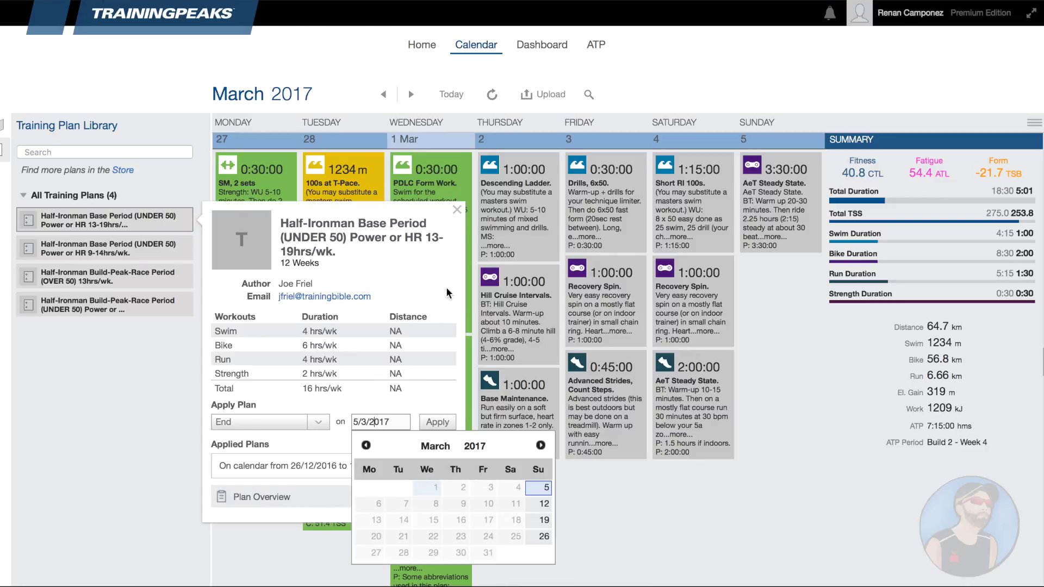
- Close the plan details and library, then switch to the Dashboard
{"action": "left_click", "coordinate": [457, 211]}
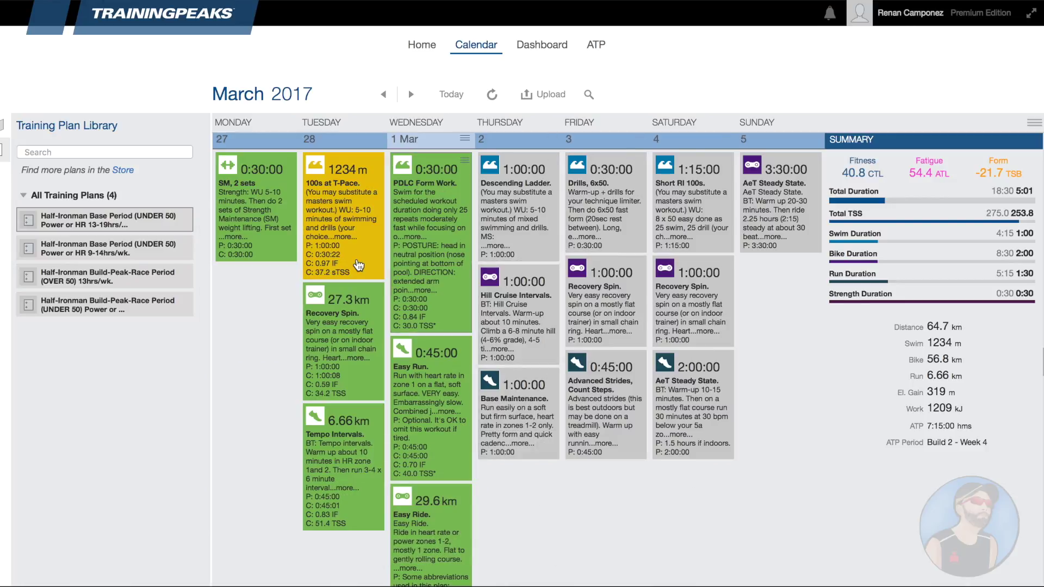
{"action": "left_click", "coordinate": [13, 156]}
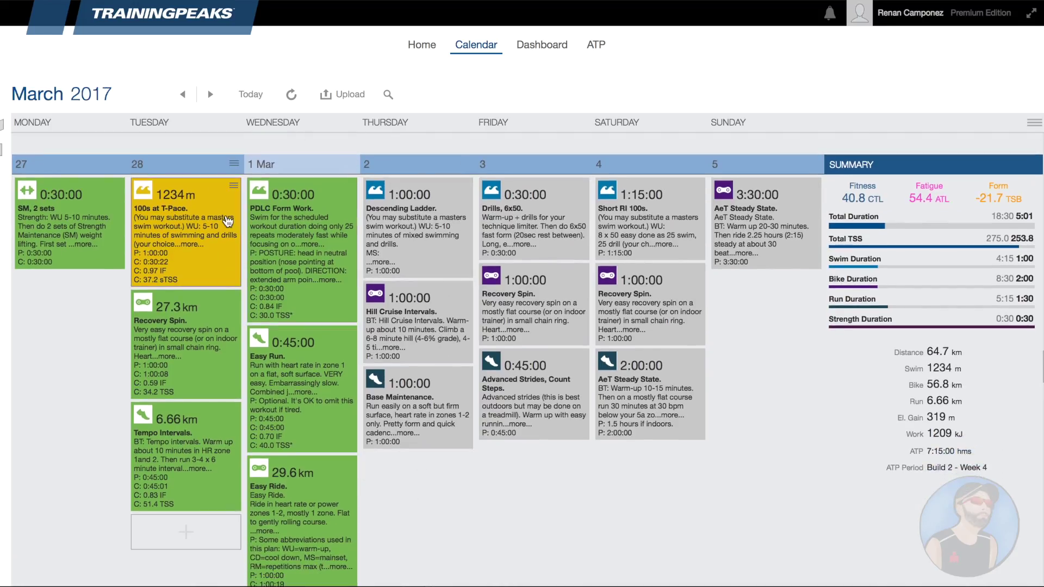
{"action": "left_click", "coordinate": [544, 46]}
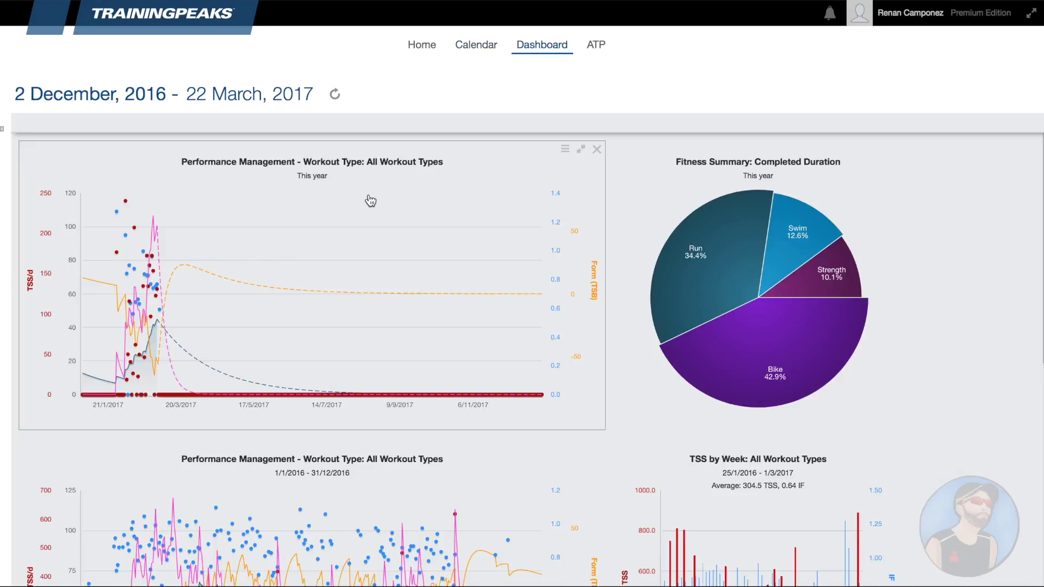
- Scroll through the dashboard's performance management and weekly TSS charts
{"action": "scroll", "coordinate": [438, 402], "scroll_direction": "down", "scroll_amount": 3}
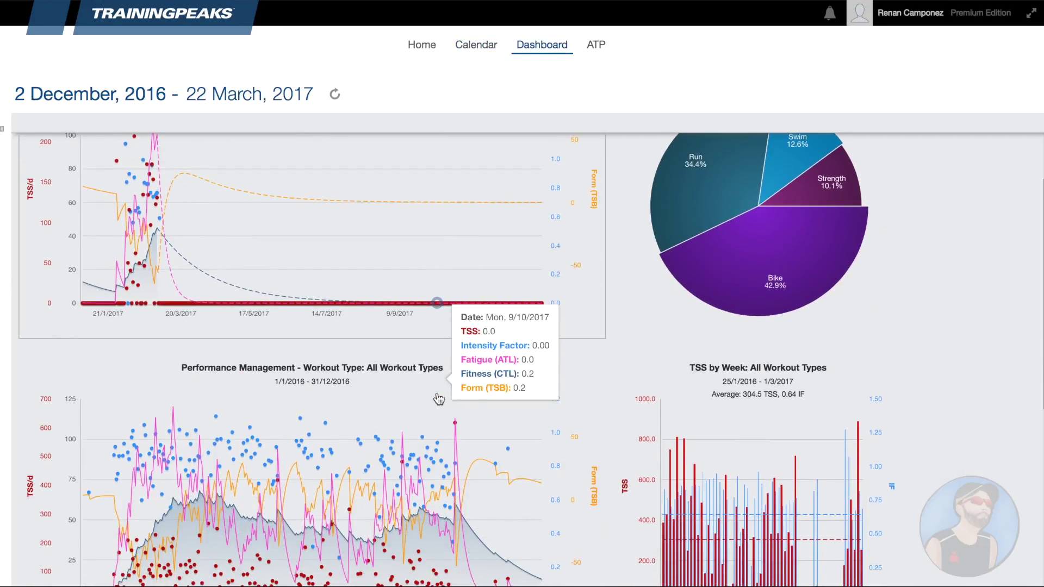
{"action": "scroll", "coordinate": [456, 397], "scroll_direction": "down", "scroll_amount": 2}
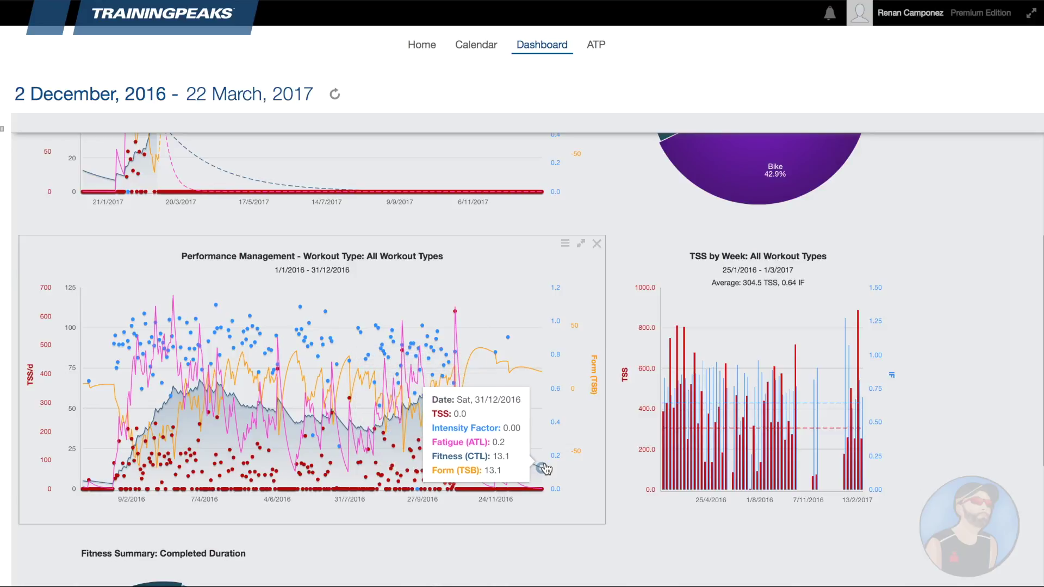
{"action": "scroll", "coordinate": [545, 468], "scroll_direction": "up", "scroll_amount": 4}
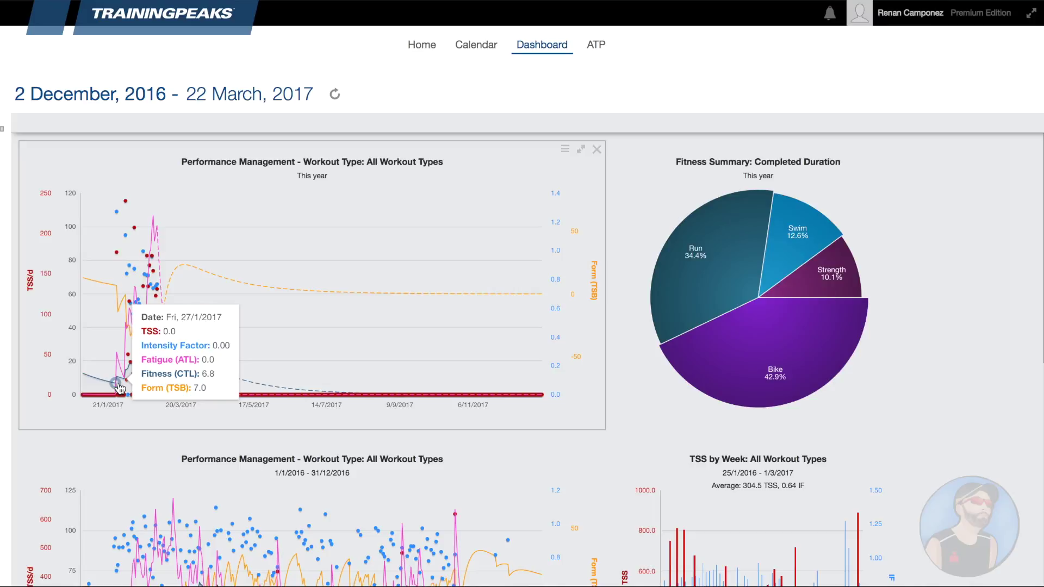
{"action": "scroll", "coordinate": [179, 405], "scroll_direction": "down", "scroll_amount": 2}
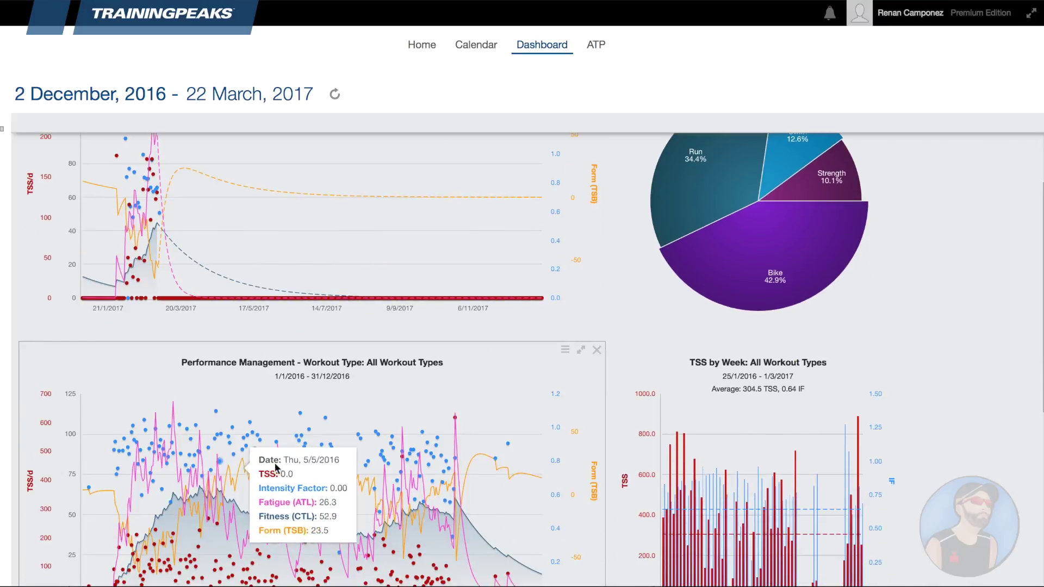
- From the home page, open the Easy Ride workout and review its power zone and peak power charts
{"action": "left_click", "coordinate": [422, 45]}
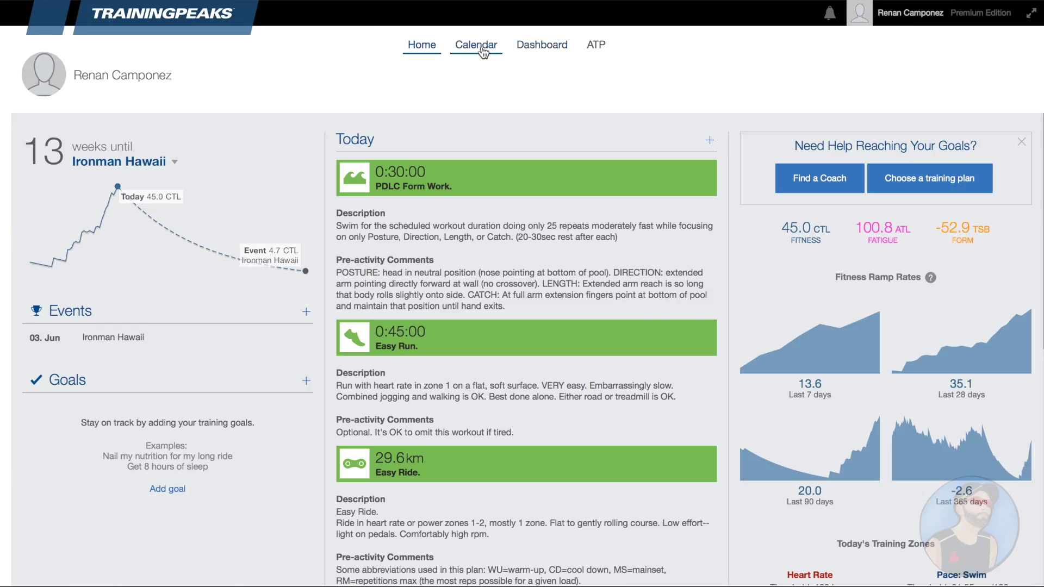
{"action": "left_click", "coordinate": [417, 482]}
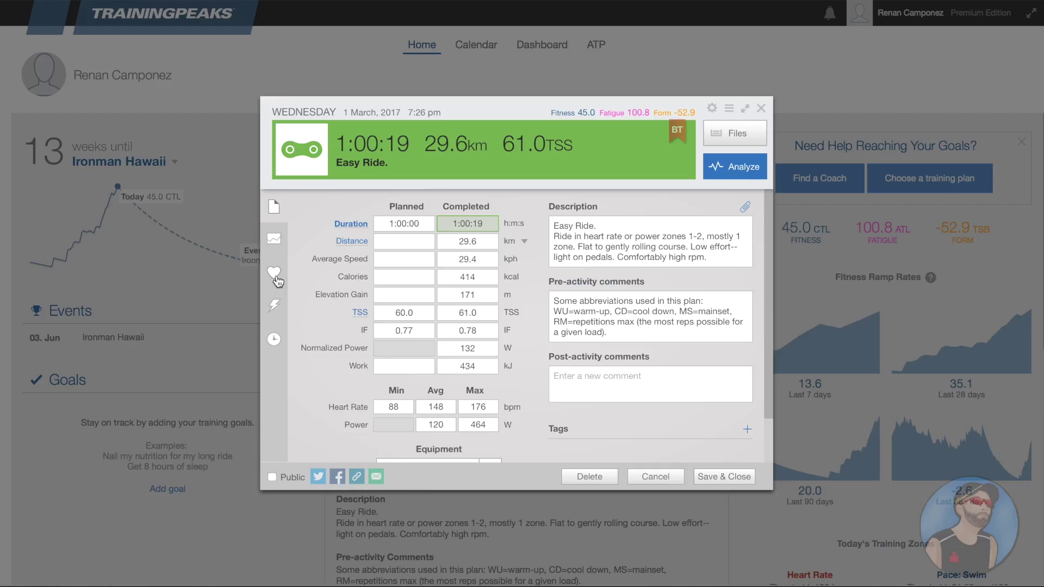
{"action": "left_click", "coordinate": [278, 308]}
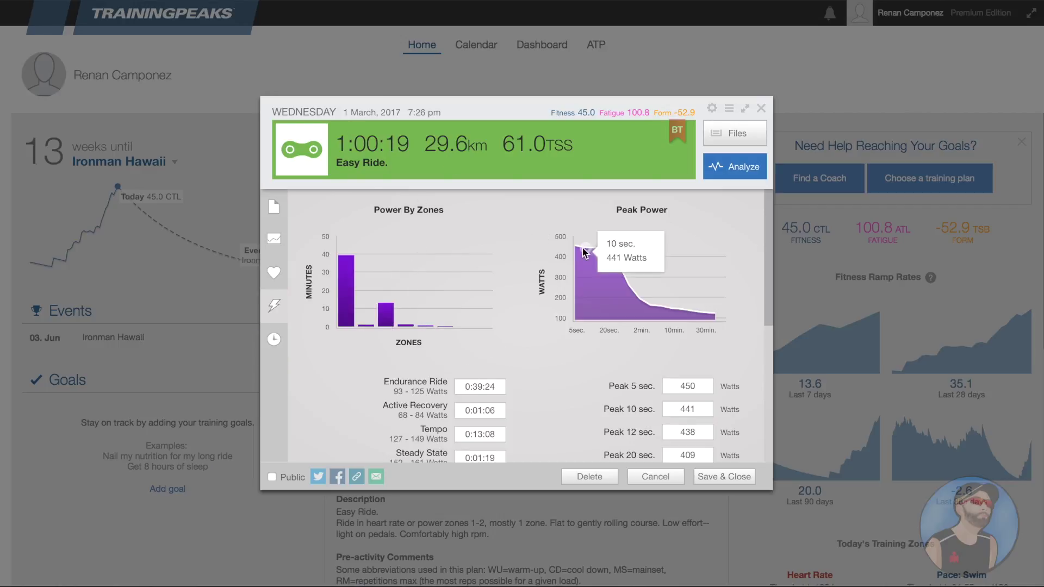
{"action": "scroll", "coordinate": [413, 272], "scroll_direction": "down", "scroll_amount": 3}
{"action": "scroll", "coordinate": [403, 277], "scroll_direction": "up", "scroll_amount": 1}
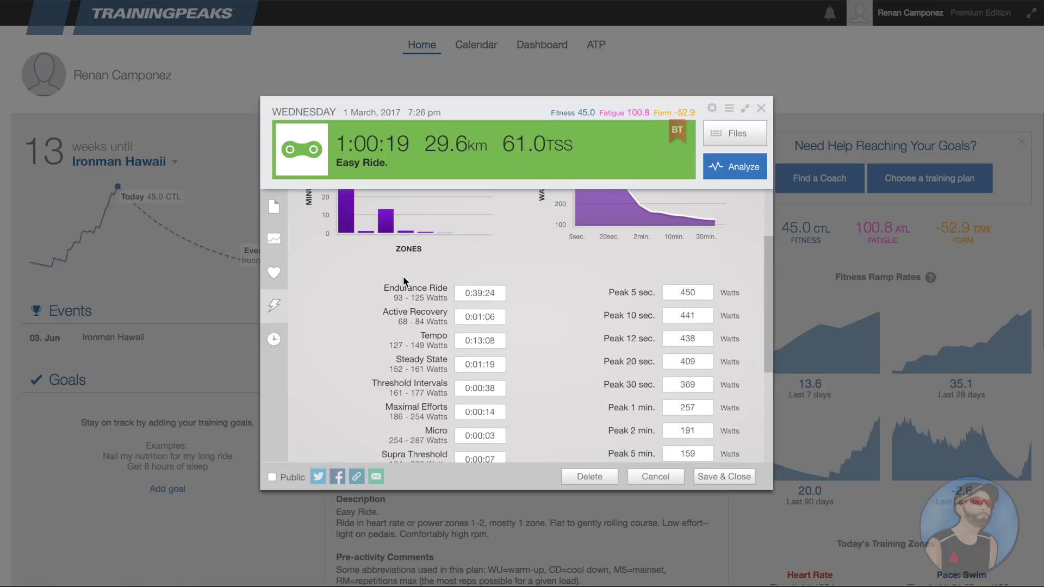
{"action": "scroll", "coordinate": [403, 278], "scroll_direction": "up", "scroll_amount": 2}
{"action": "scroll", "coordinate": [403, 276], "scroll_direction": "down", "scroll_amount": 1}
{"action": "scroll", "coordinate": [396, 325], "scroll_direction": "down", "scroll_amount": 3}
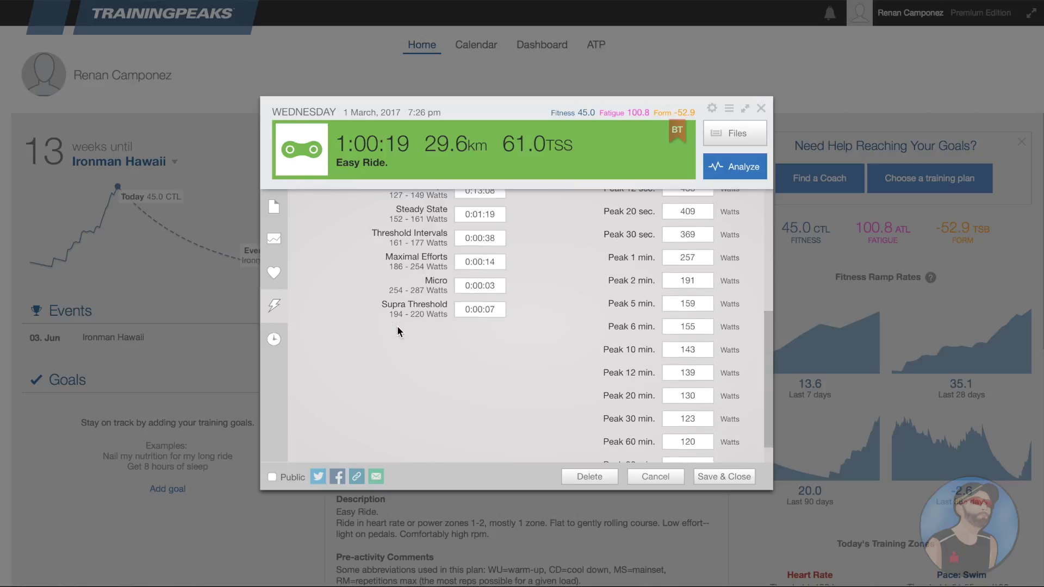
{"action": "scroll", "coordinate": [397, 325], "scroll_direction": "up", "scroll_amount": 4}
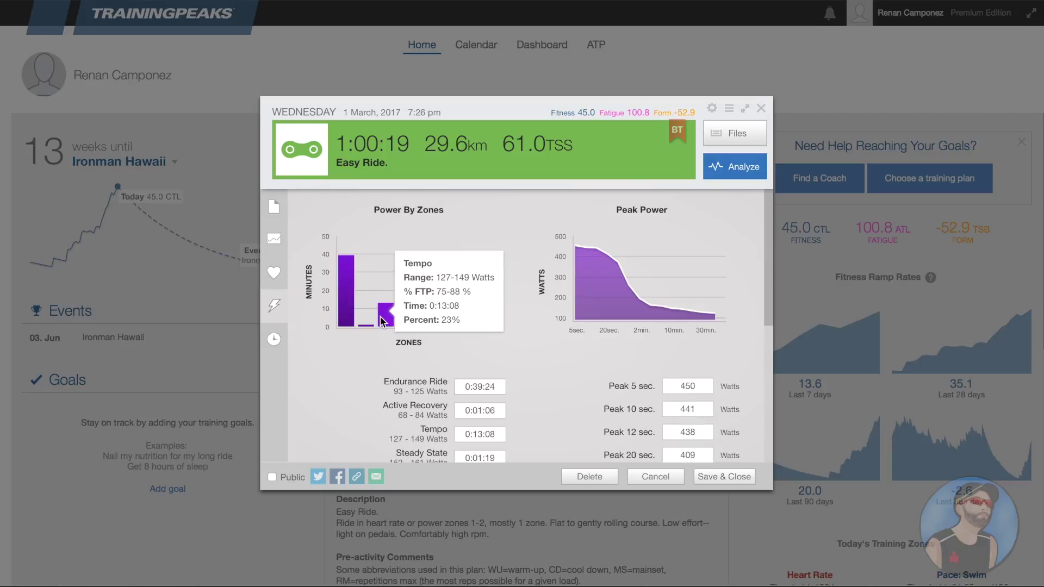
- Review the Easy Ride's heart-rate zones and peak heart rate, then cancel without saving
{"action": "left_click", "coordinate": [273, 284]}
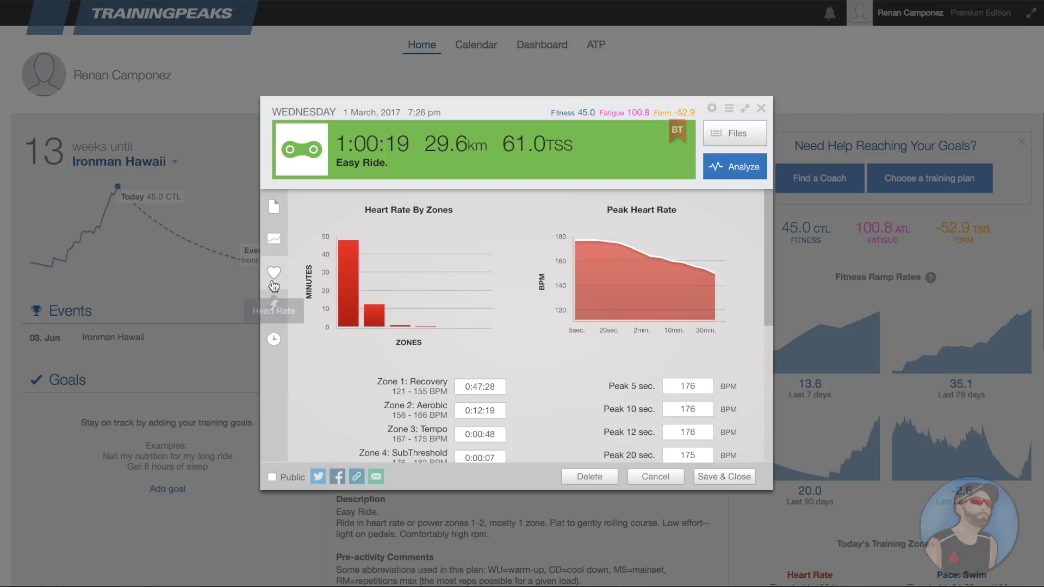
{"action": "scroll", "coordinate": [403, 288], "scroll_direction": "down", "scroll_amount": 1}
{"action": "scroll", "coordinate": [402, 286], "scroll_direction": "down", "scroll_amount": 2}
{"action": "scroll", "coordinate": [401, 286], "scroll_direction": "up", "scroll_amount": 5}
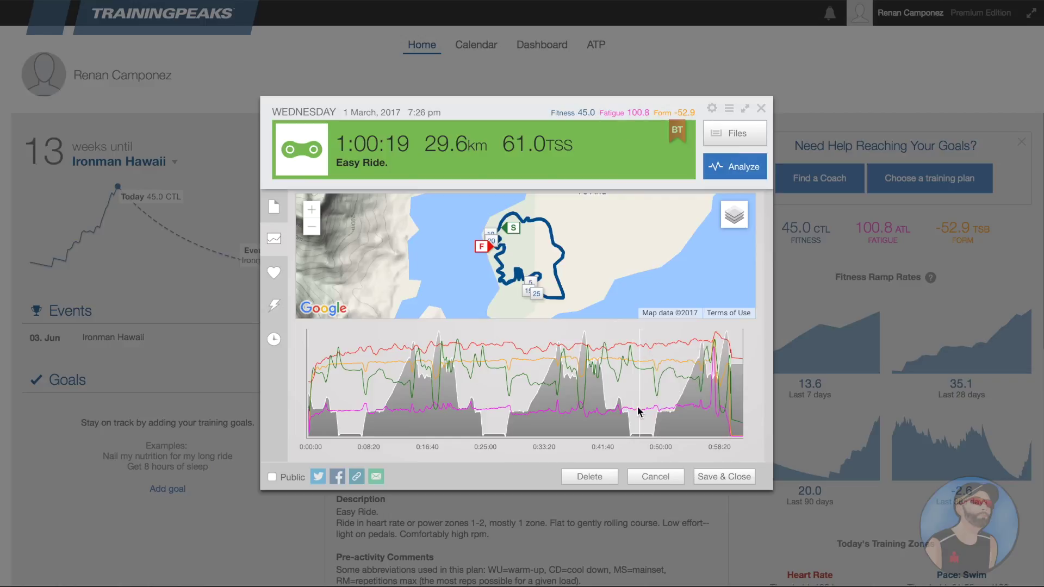
{"action": "left_click", "coordinate": [649, 476]}
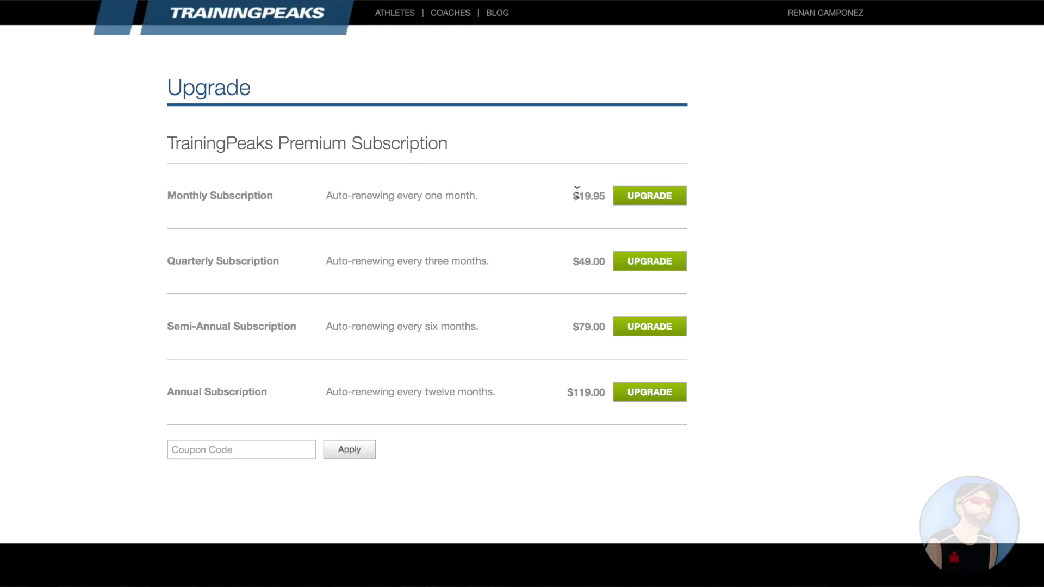
- Highlight the monthly and annual subscription prices on the Upgrade page, then scroll down
{"action": "left_click_drag", "start_coordinate": [573, 195], "coordinate": [610, 194]}
{"action": "left_click_drag", "start_coordinate": [169, 397], "coordinate": [287, 394]}
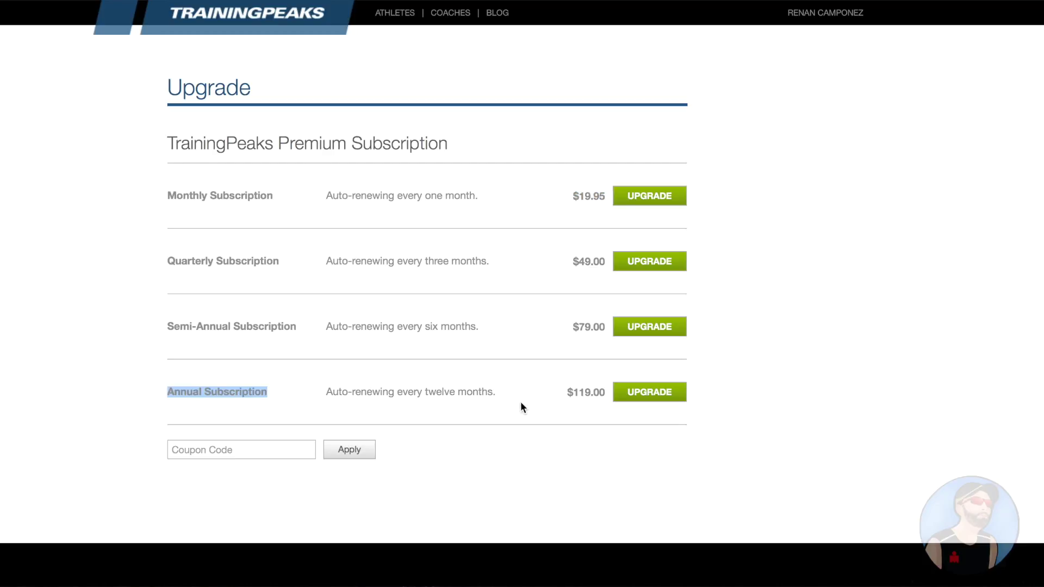
{"action": "left_click_drag", "start_coordinate": [572, 392], "coordinate": [606, 392]}
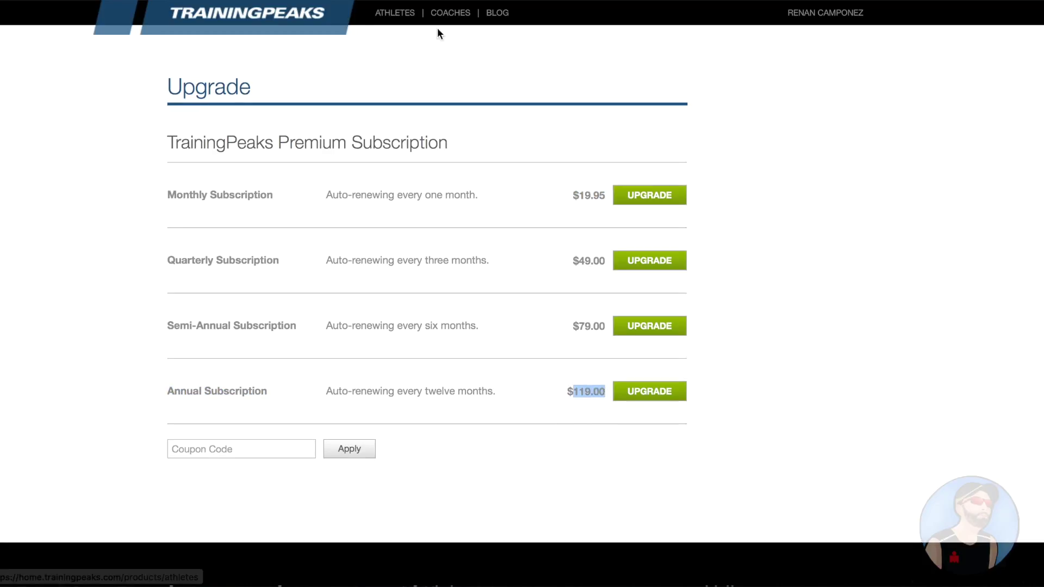
{"action": "scroll", "coordinate": [449, 305], "scroll_direction": "down", "scroll_amount": 3}
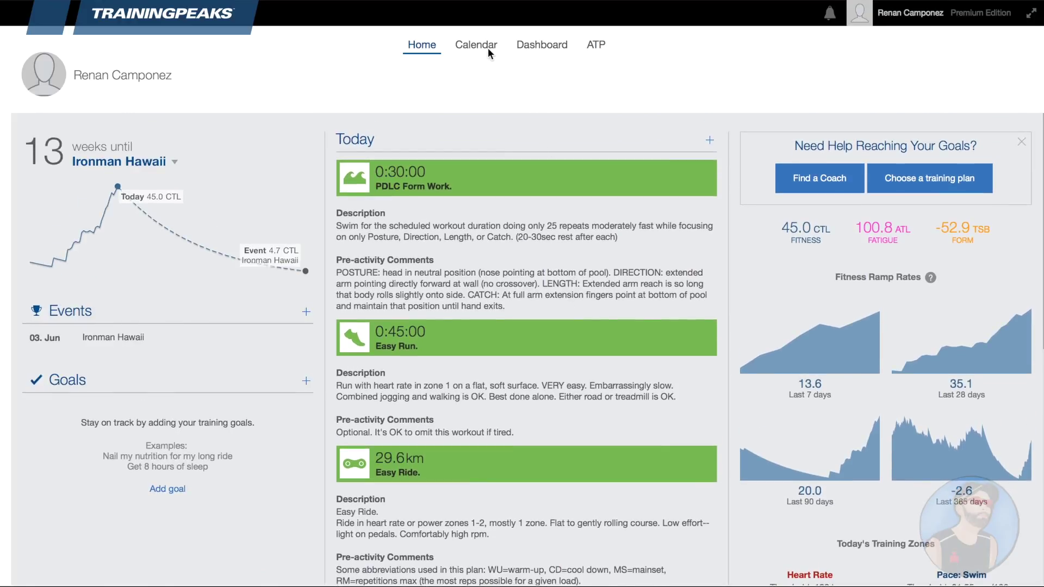
- Open the Calendar and scroll back to the February 2017 weeks
{"action": "left_click", "coordinate": [485, 45]}
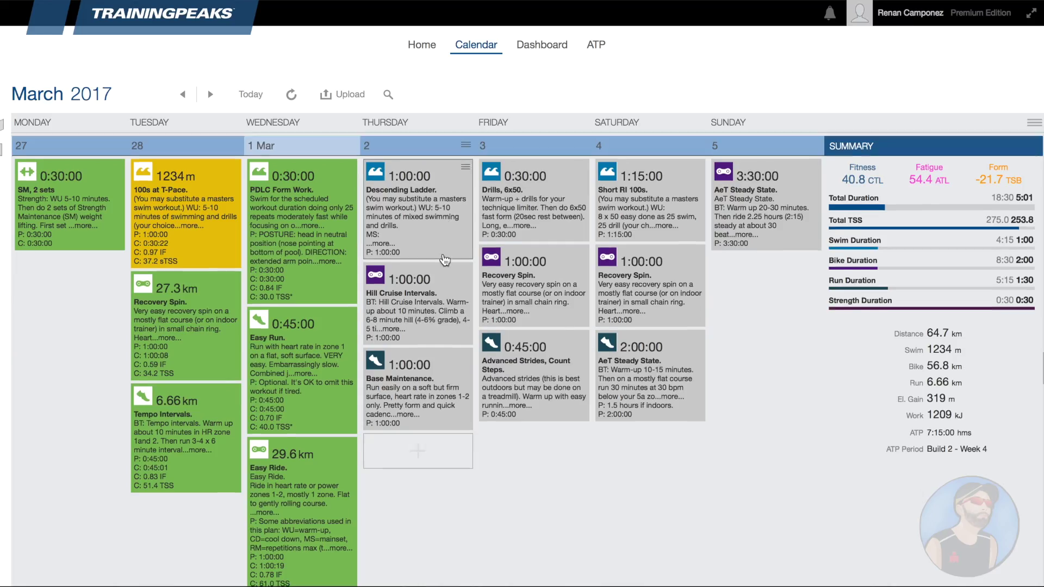
{"action": "scroll", "coordinate": [446, 259], "scroll_direction": "up", "scroll_amount": 1}
{"action": "scroll", "coordinate": [445, 260], "scroll_direction": "up", "scroll_amount": 3}
{"action": "scroll", "coordinate": [444, 261], "scroll_direction": "up", "scroll_amount": 2}
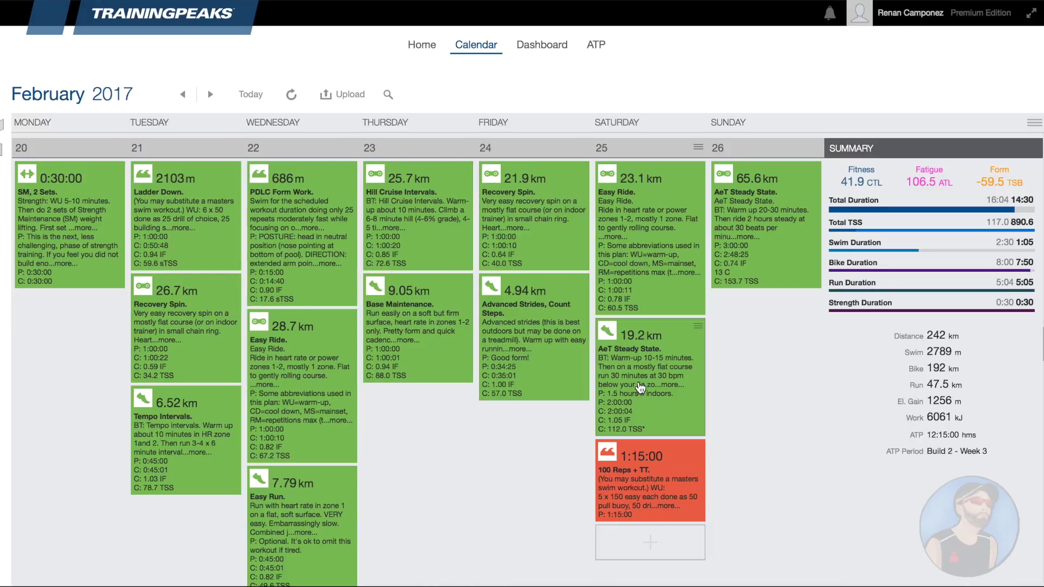
- Scroll forward through the weeks to June, then back to 17–23 April 2017
{"action": "scroll", "coordinate": [640, 388], "scroll_direction": "down", "scroll_amount": 2}
{"action": "scroll", "coordinate": [389, 332], "scroll_direction": "down", "scroll_amount": 10}
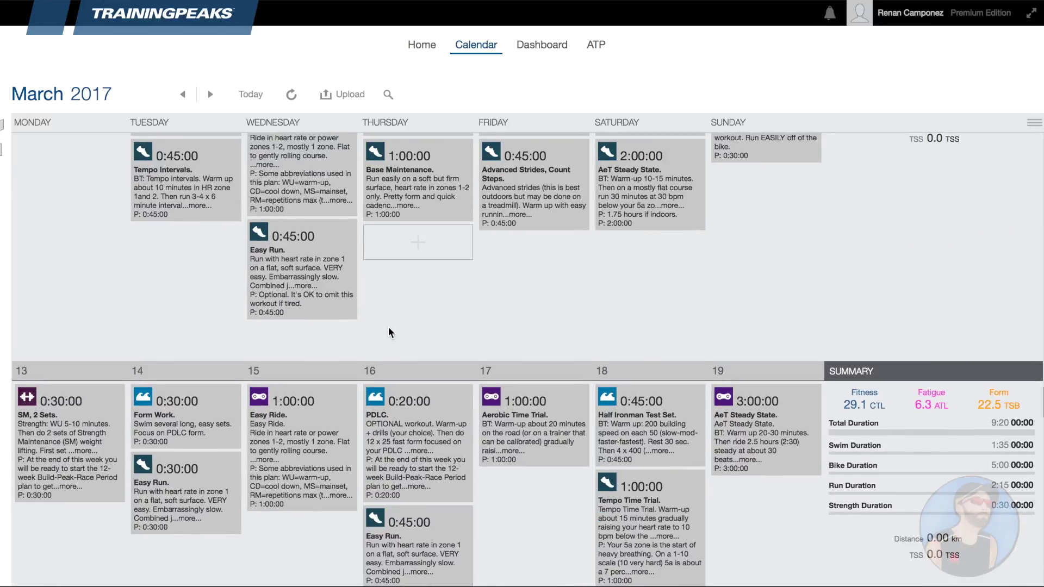
{"action": "scroll", "coordinate": [388, 331], "scroll_direction": "down", "scroll_amount": 5}
{"action": "scroll", "coordinate": [389, 332], "scroll_direction": "down", "scroll_amount": 5}
{"action": "scroll", "coordinate": [388, 331], "scroll_direction": "down", "scroll_amount": 5}
{"action": "scroll", "coordinate": [388, 332], "scroll_direction": "down", "scroll_amount": 5}
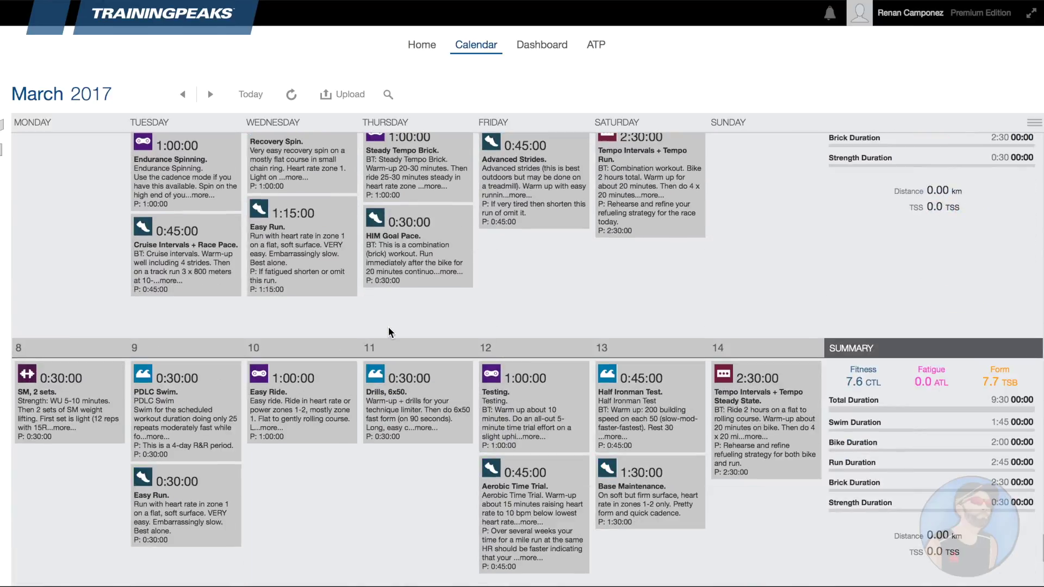
{"action": "scroll", "coordinate": [388, 327], "scroll_direction": "down", "scroll_amount": 10}
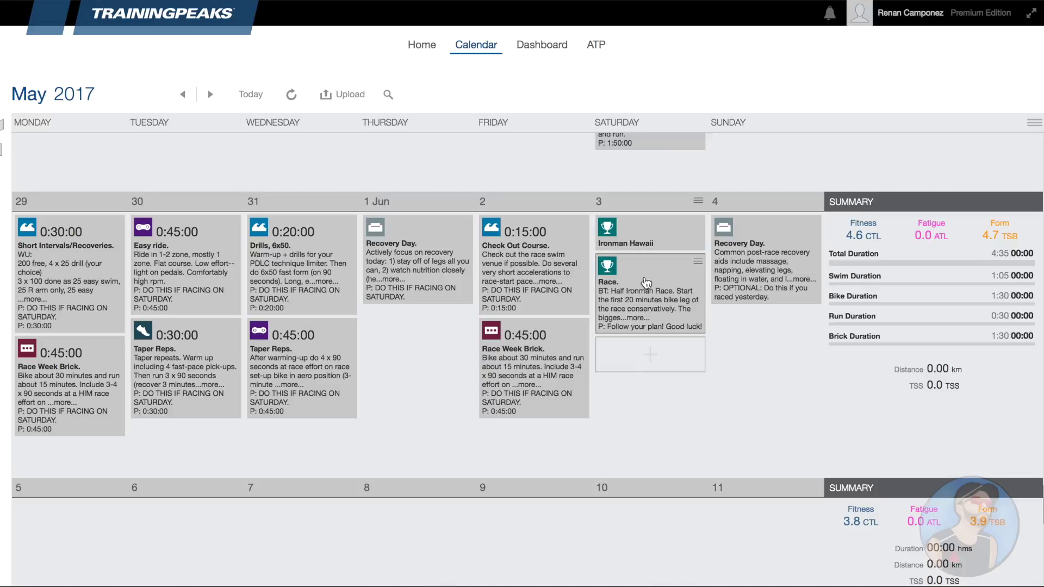
{"action": "scroll", "coordinate": [646, 283], "scroll_direction": "up", "scroll_amount": 2}
{"action": "scroll", "coordinate": [646, 283], "scroll_direction": "up", "scroll_amount": 5}
{"action": "scroll", "coordinate": [646, 282], "scroll_direction": "up", "scroll_amount": 8}
{"action": "scroll", "coordinate": [646, 283], "scroll_direction": "up", "scroll_amount": 3}
{"action": "scroll", "coordinate": [646, 283], "scroll_direction": "up", "scroll_amount": 3}
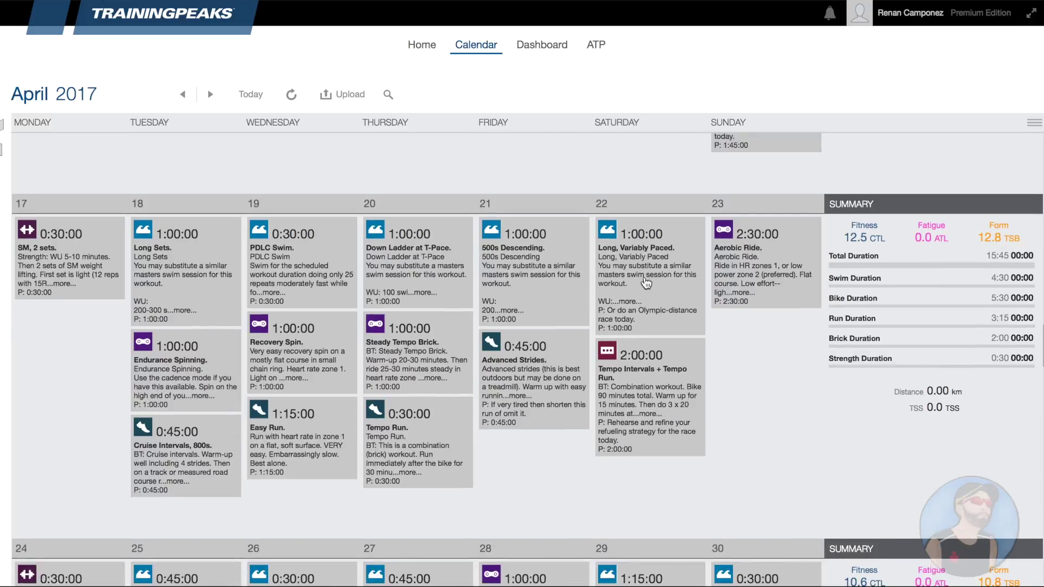